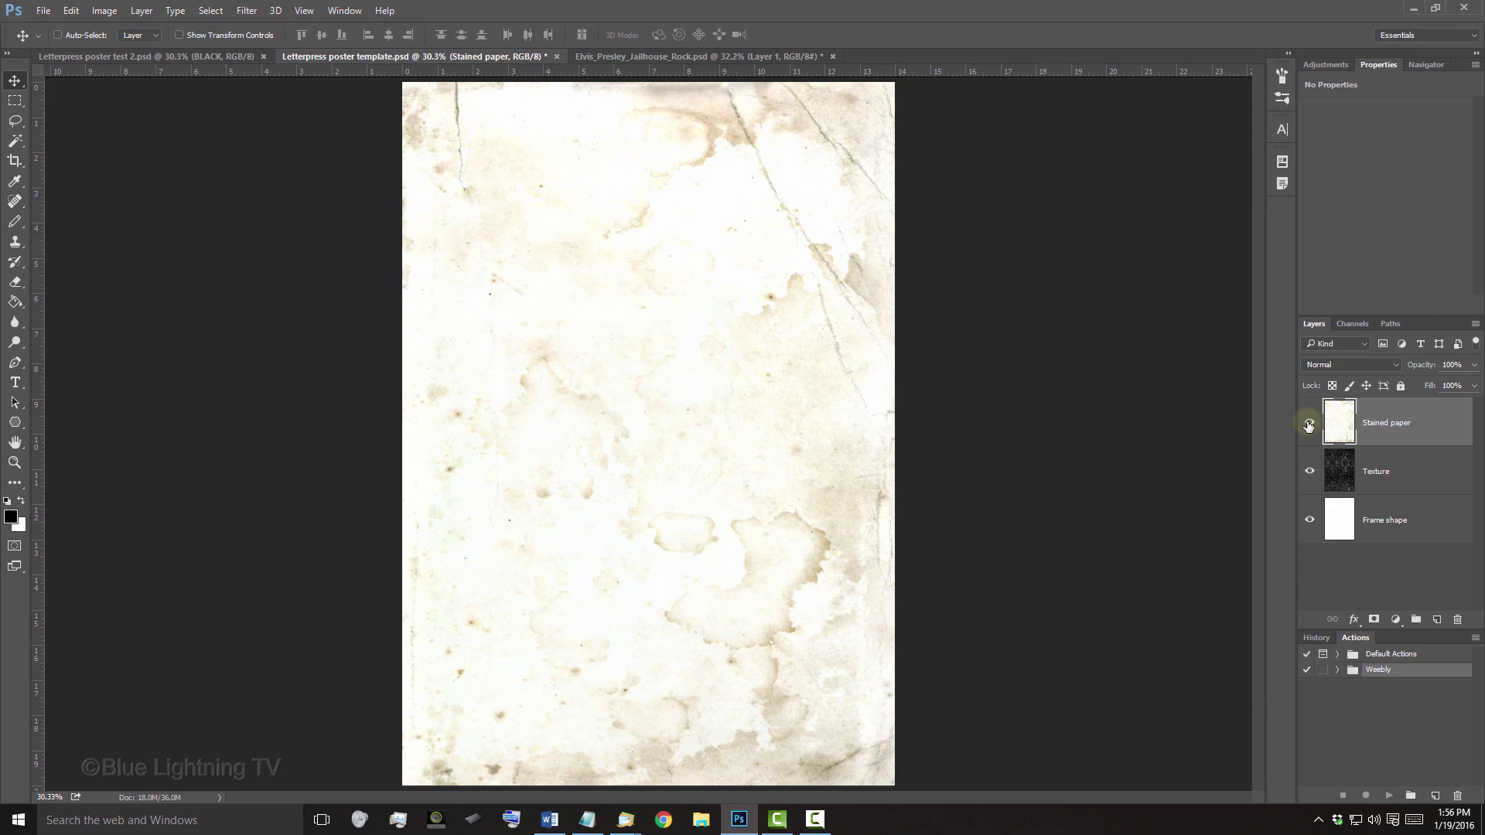
- Hide the Stained paper and Texture layers and select the Frame shape layer
{"action": "left_click", "coordinate": [1308, 425]}
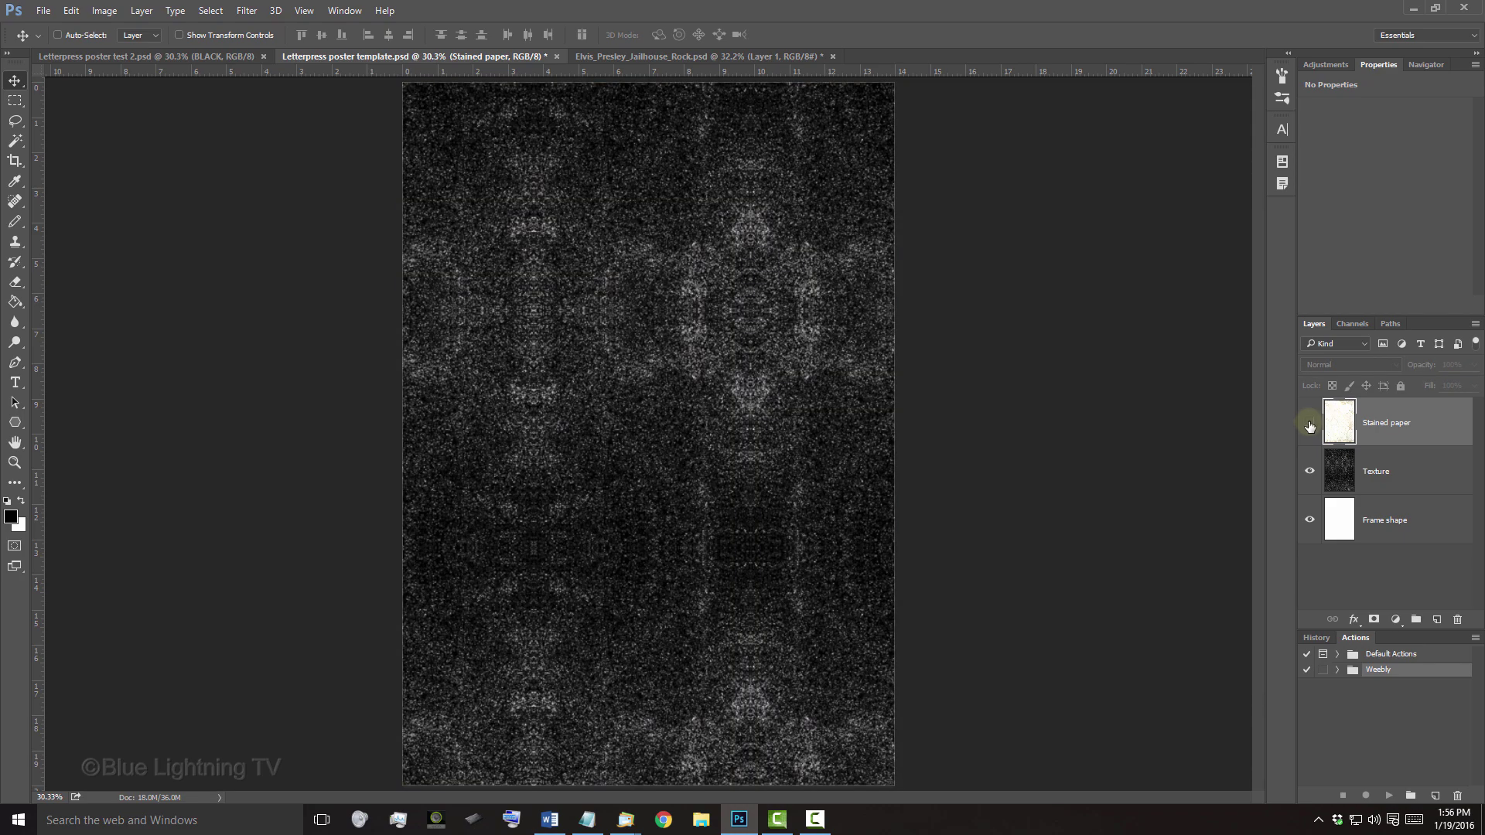
{"action": "left_click", "coordinate": [1309, 472]}
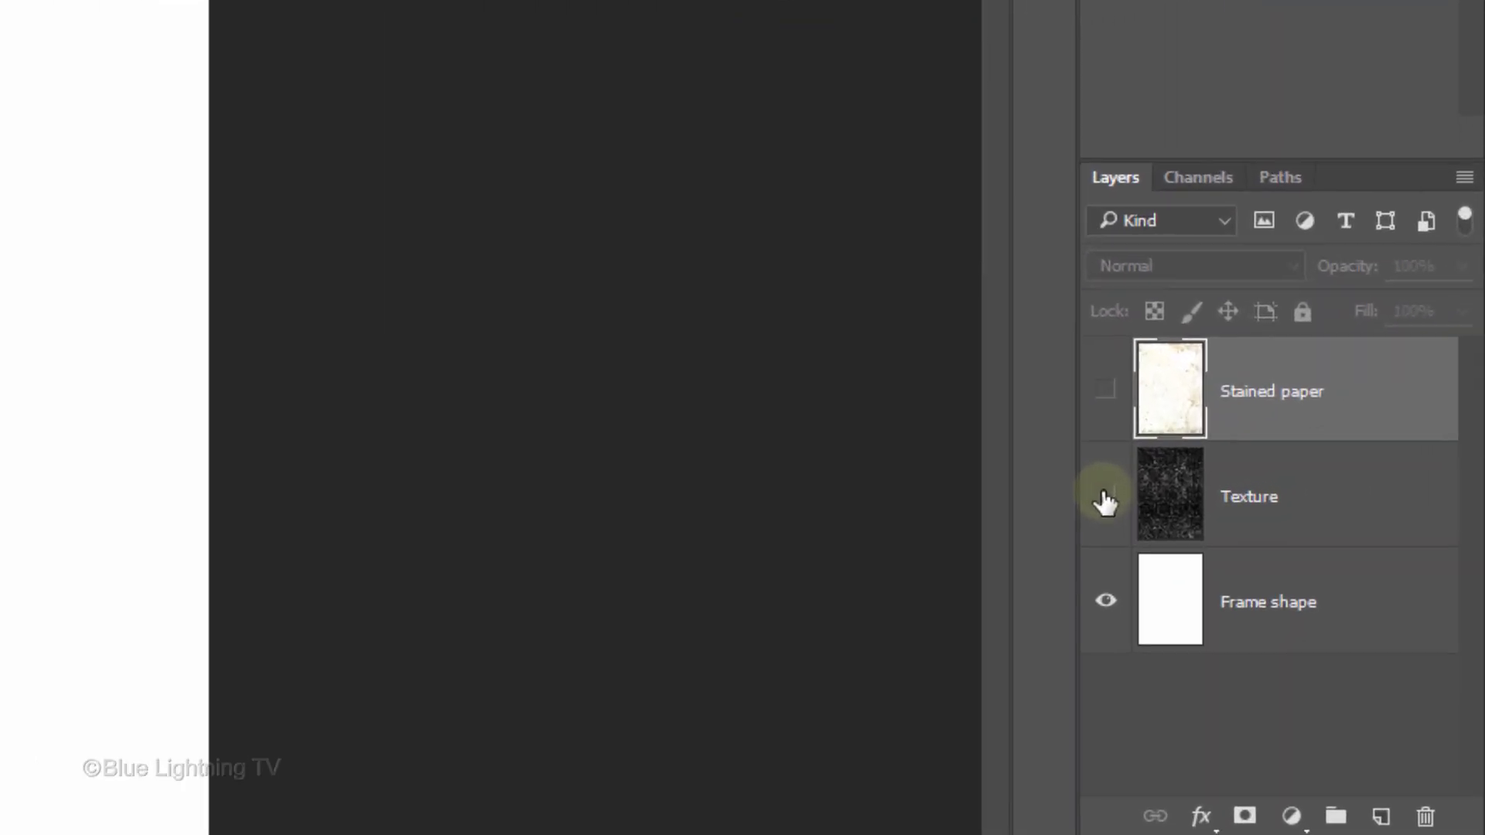
{"action": "left_click", "coordinate": [1018, 685]}
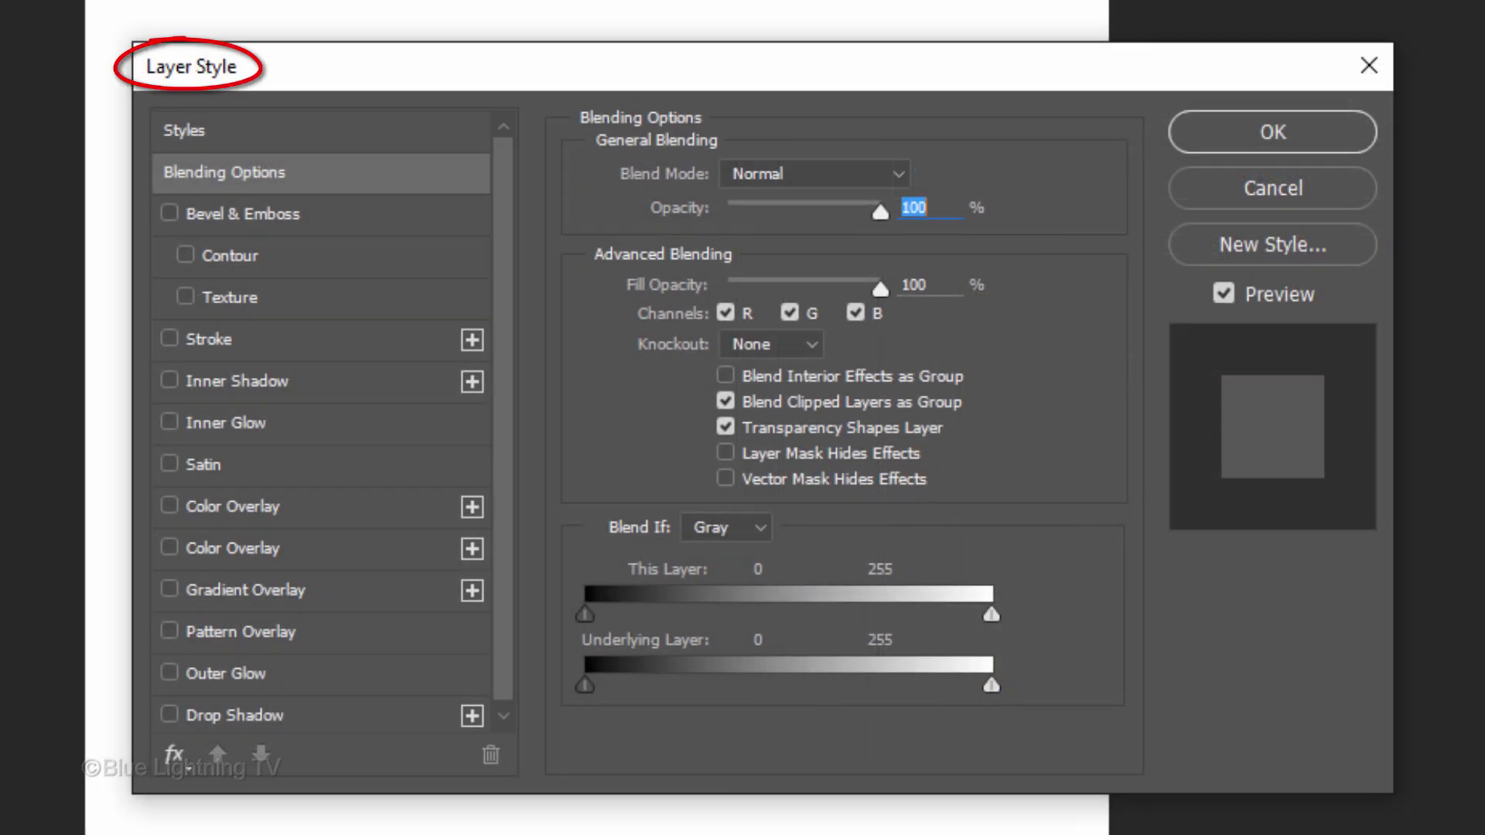
- Enable a centre-sourced Inner Glow on Frame shape and select its size value for 70 px
{"action": "left_click", "coordinate": [310, 422]}
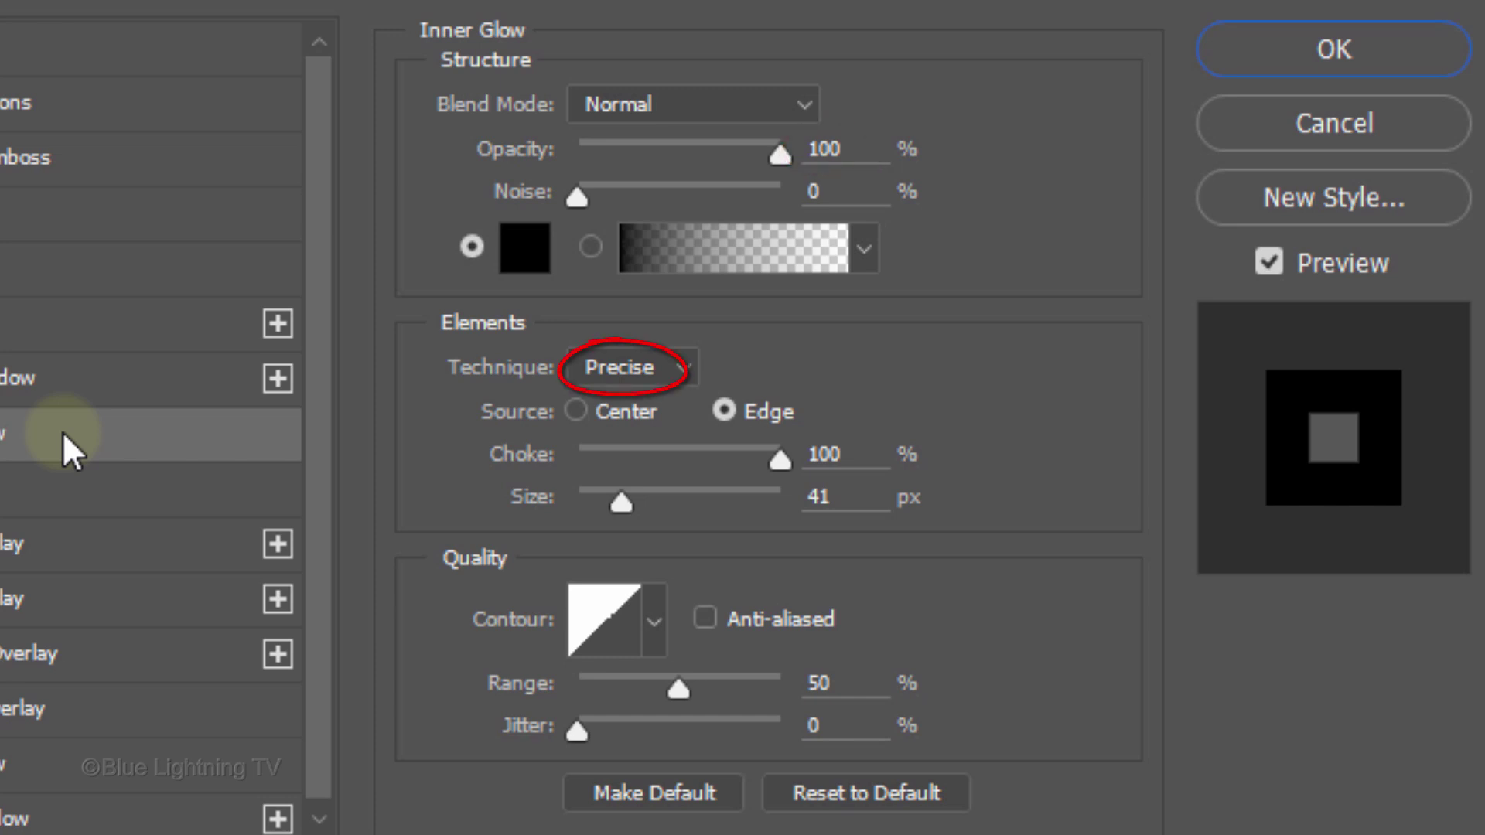
{"action": "left_click", "coordinate": [576, 411]}
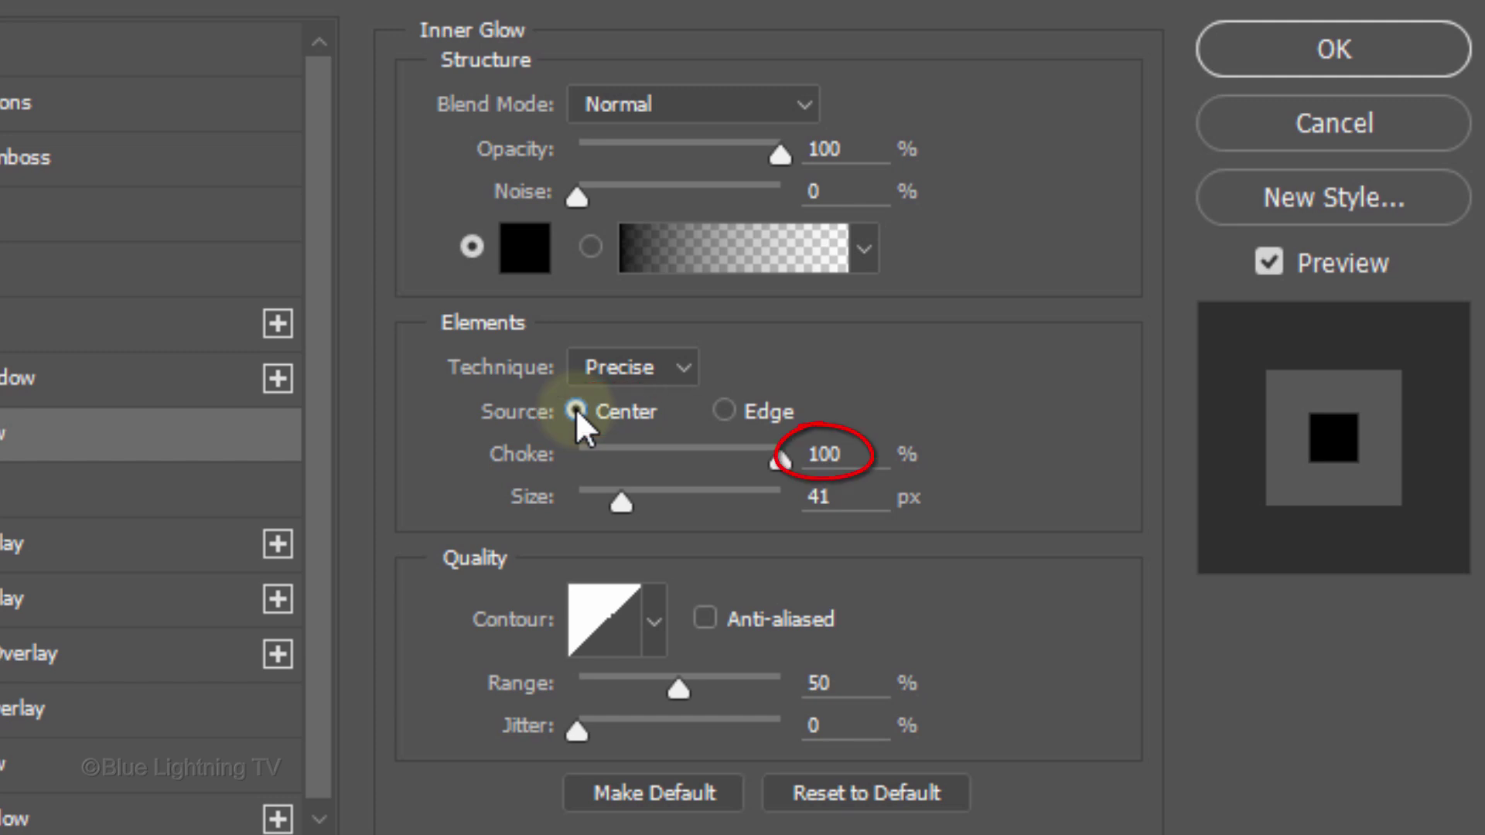
{"action": "left_click_drag", "start_coordinate": [855, 498], "coordinate": [775, 499]}
{"action": "type", "text": "70"}
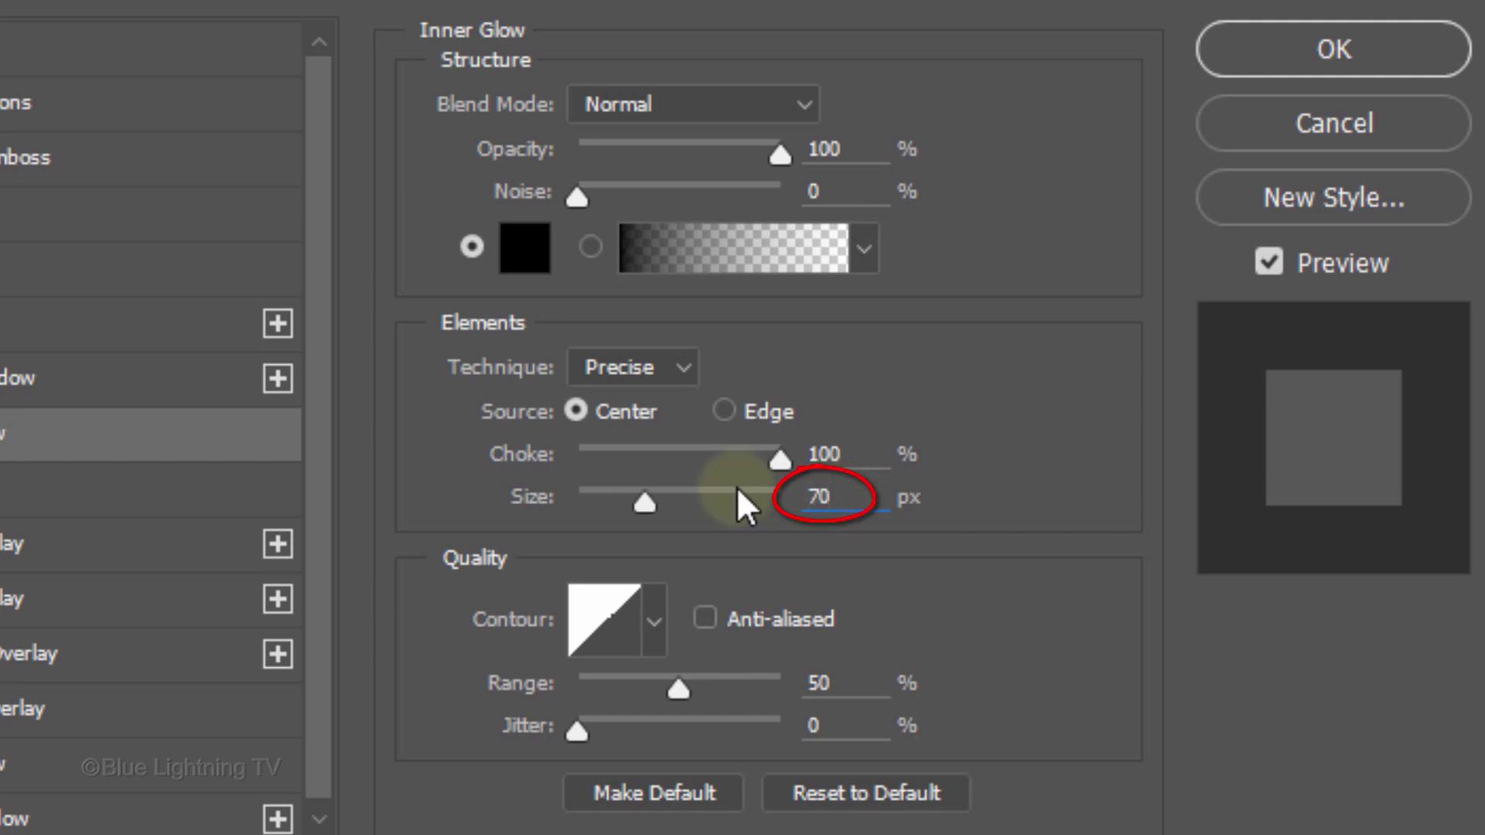
- Set the Frame shape inner glow colour to hex FFDB00 and confirm it
{"action": "left_click", "coordinate": [528, 251]}
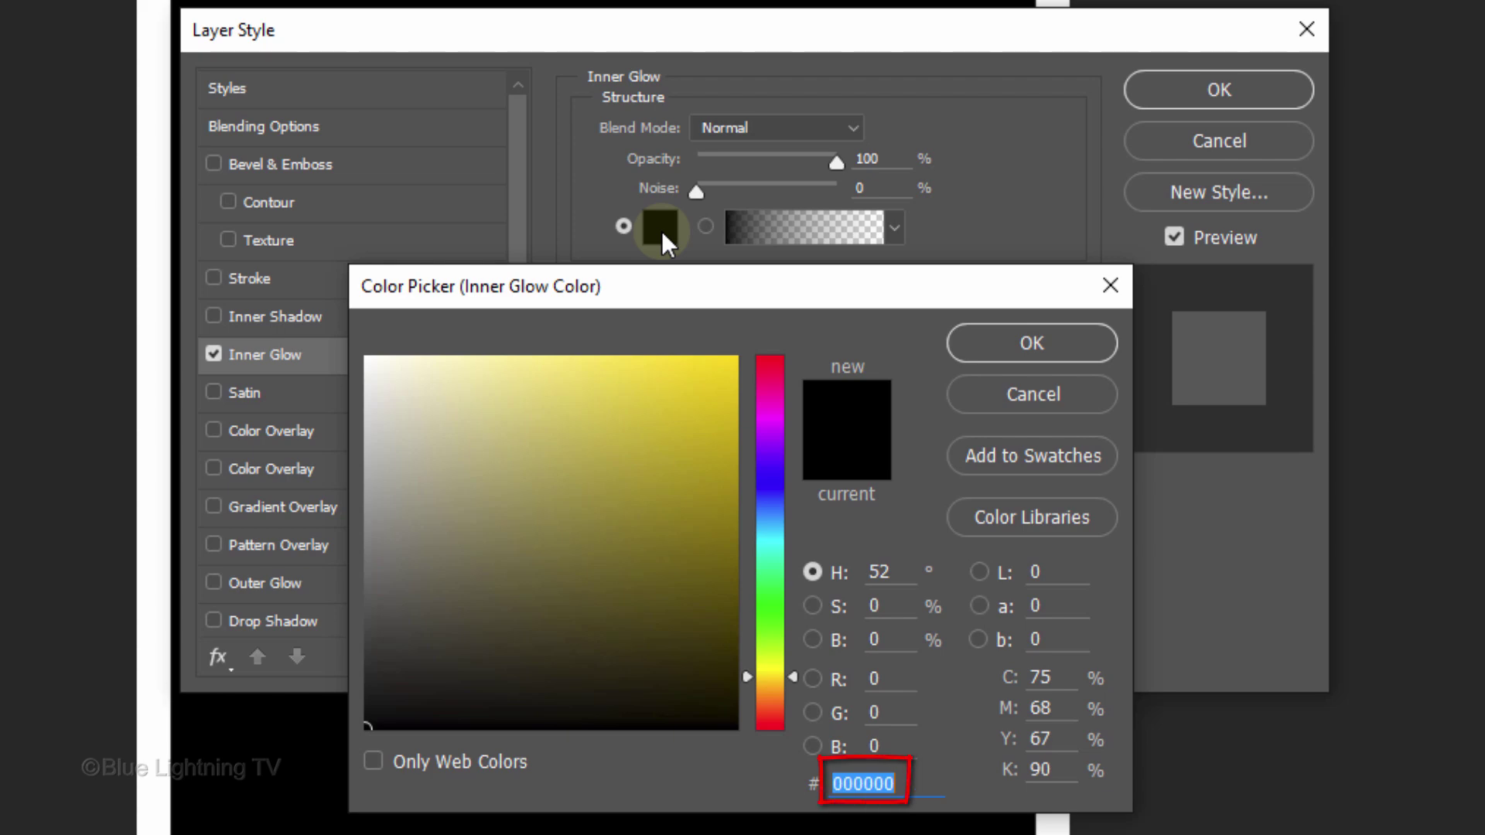
{"action": "type", "text": "FFD"}
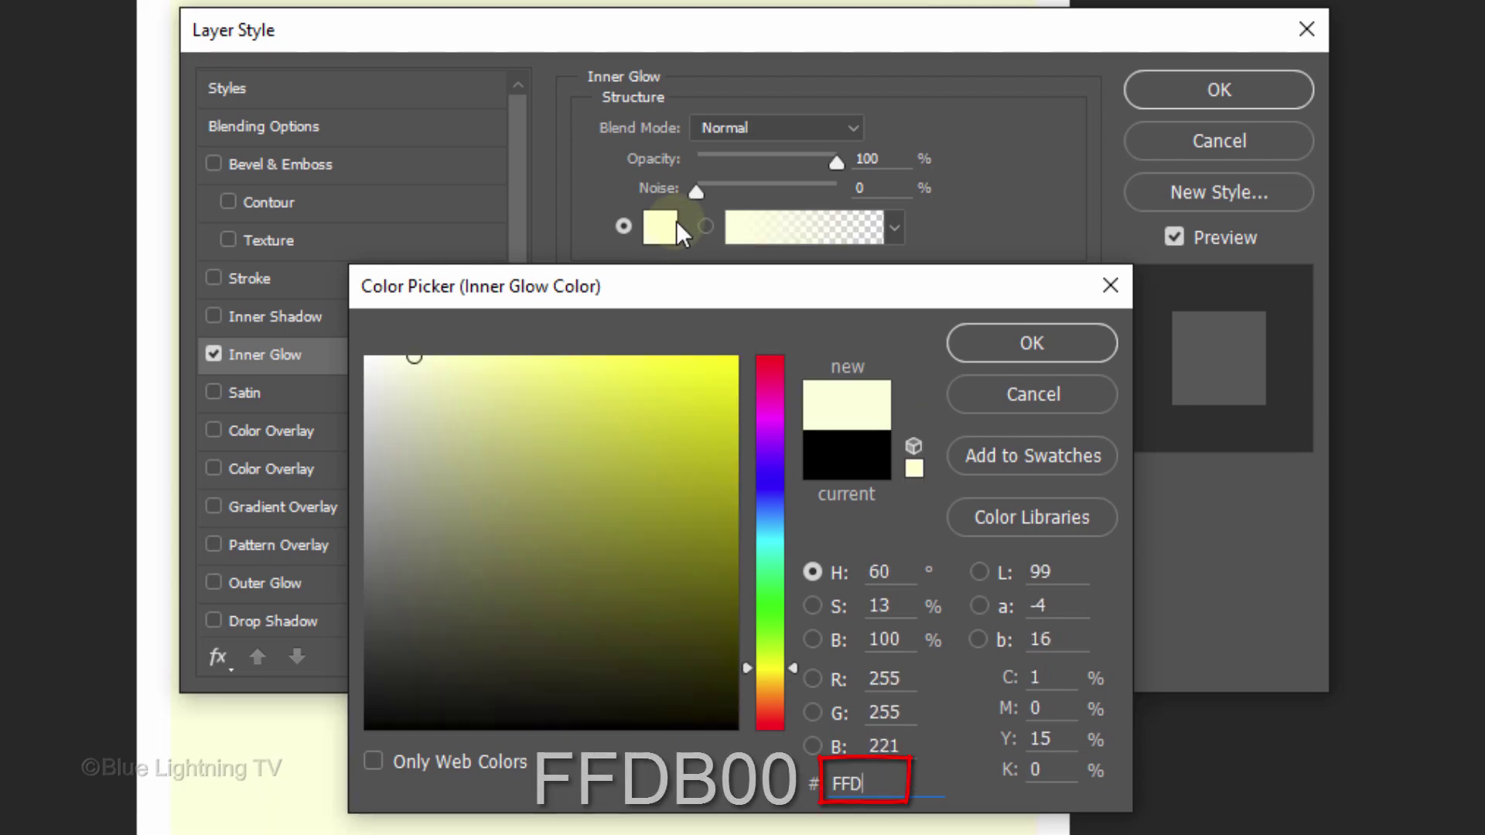
{"action": "type", "text": "B000"}
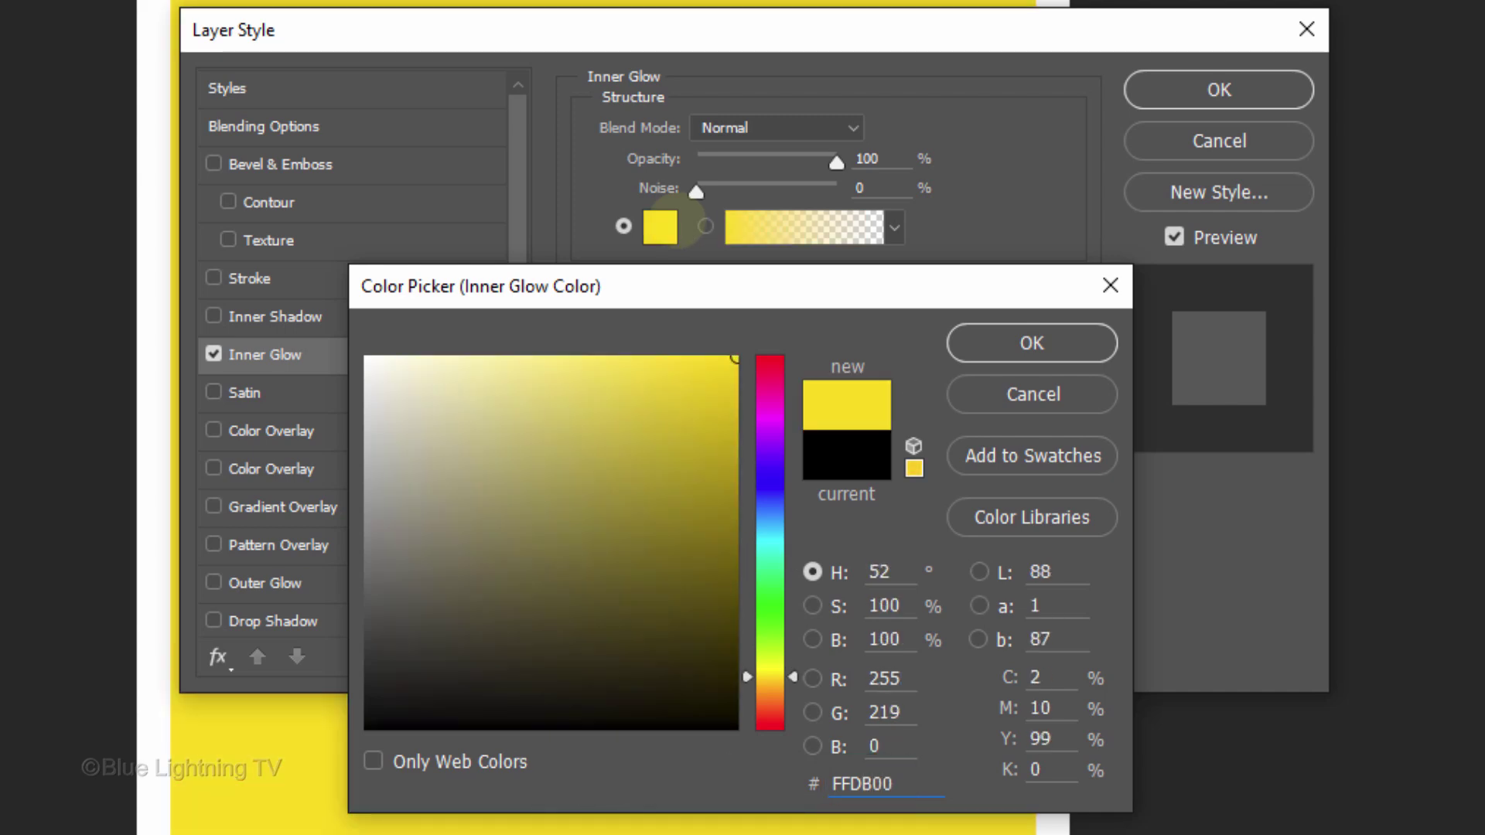
{"action": "key", "text": "Return"}
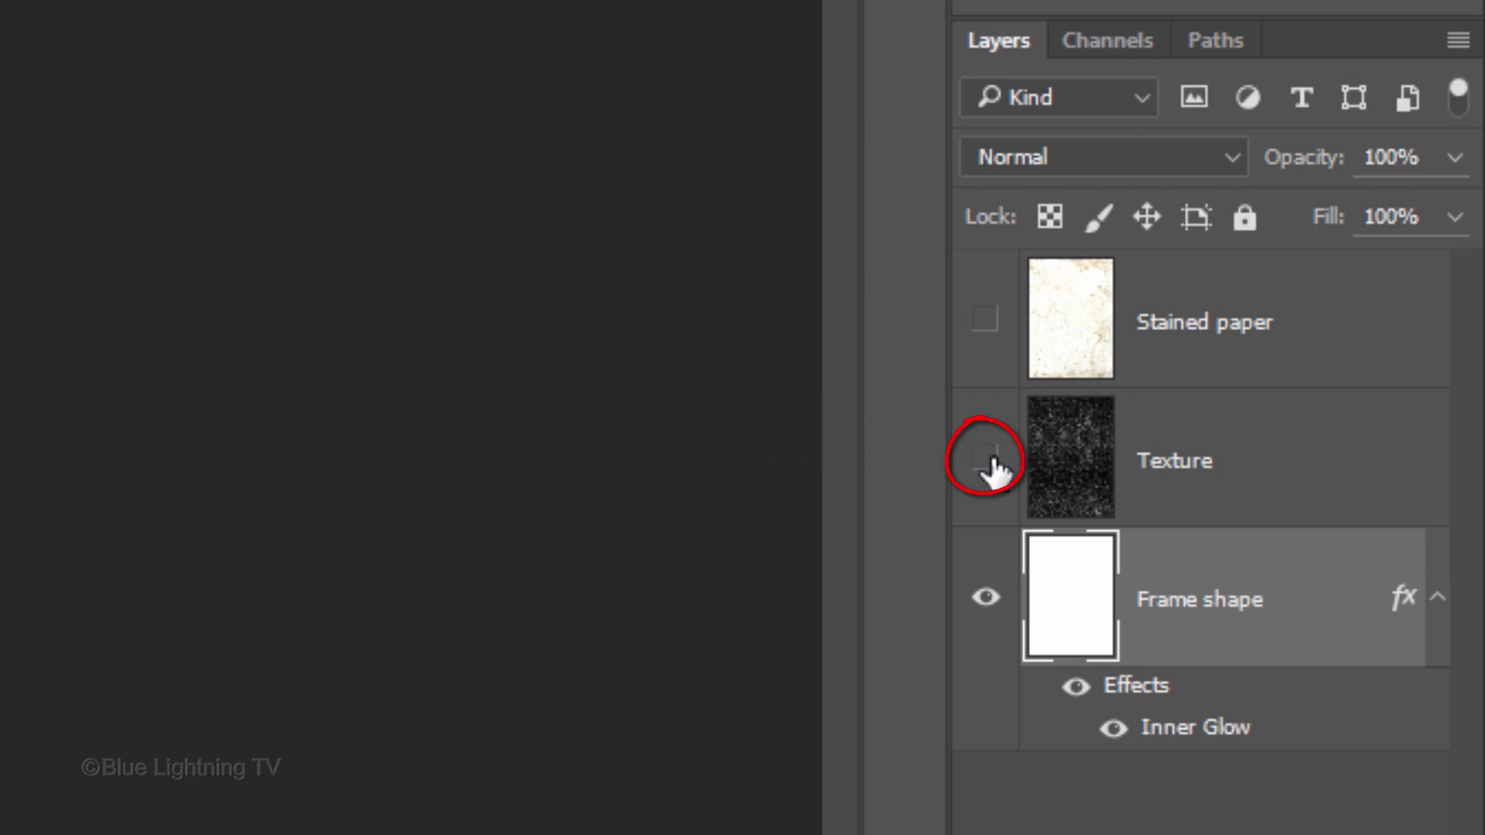
- Show and select the Texture layer and set its blend mode to Screen
{"action": "left_click", "coordinate": [985, 461]}
{"action": "left_click", "coordinate": [1070, 471]}
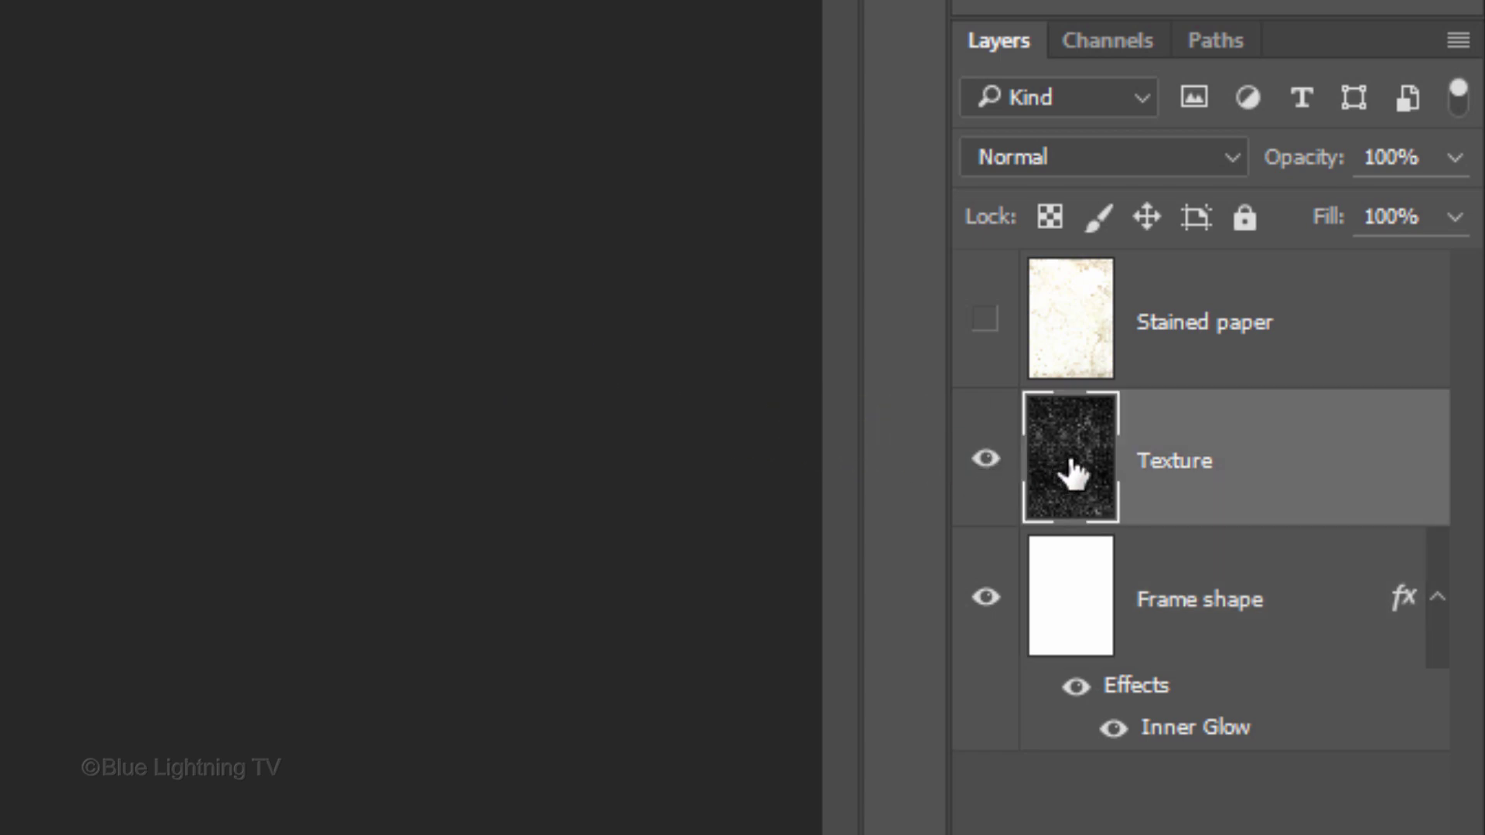
{"action": "left_click", "coordinate": [1063, 159]}
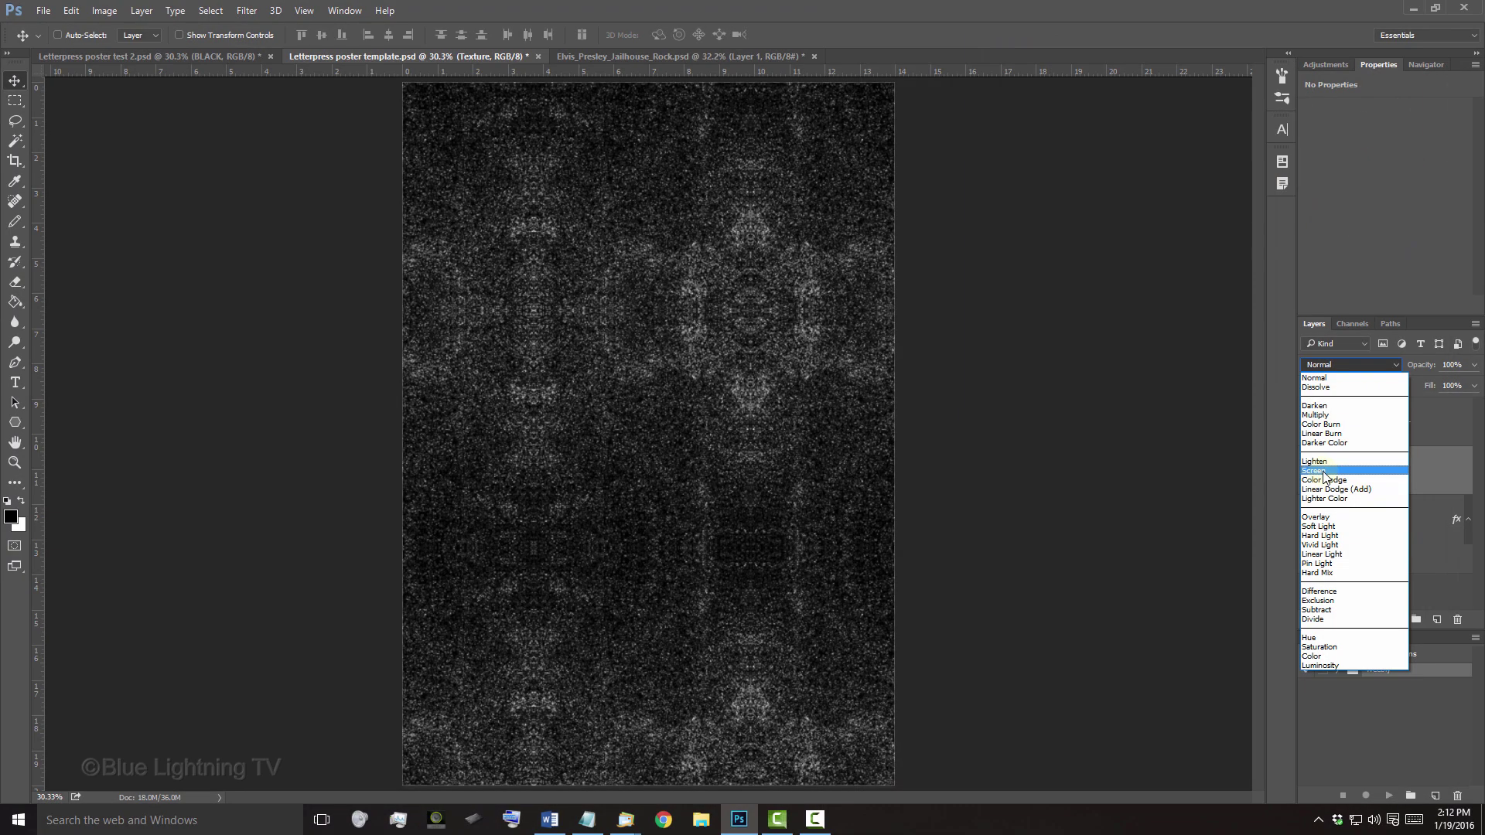
{"action": "left_click", "coordinate": [1324, 470]}
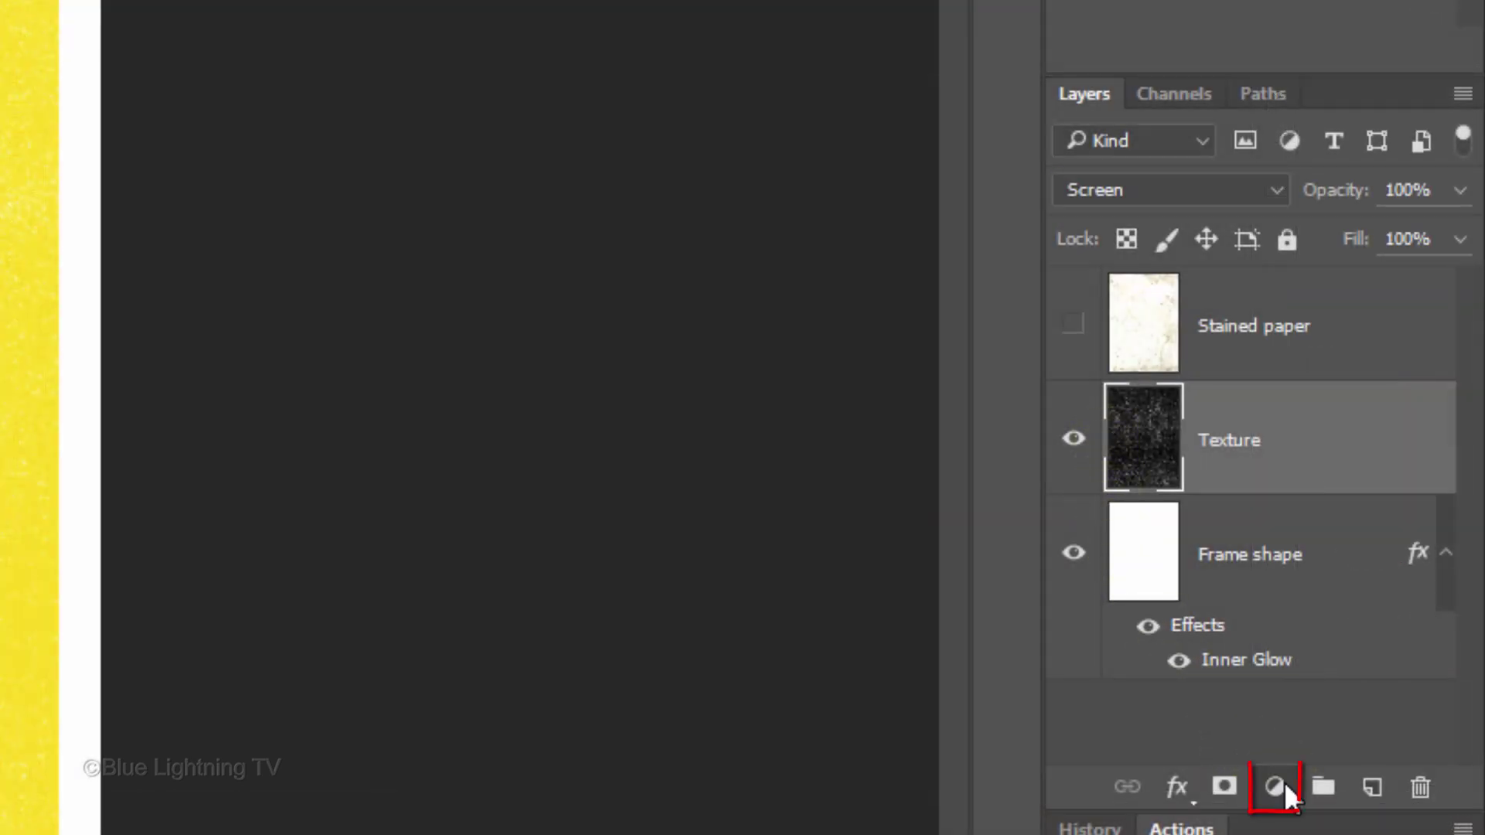
- Add a Levels adjustment clipped to Texture with midtones .50 and highlights 154
{"action": "left_click", "coordinate": [1277, 787]}
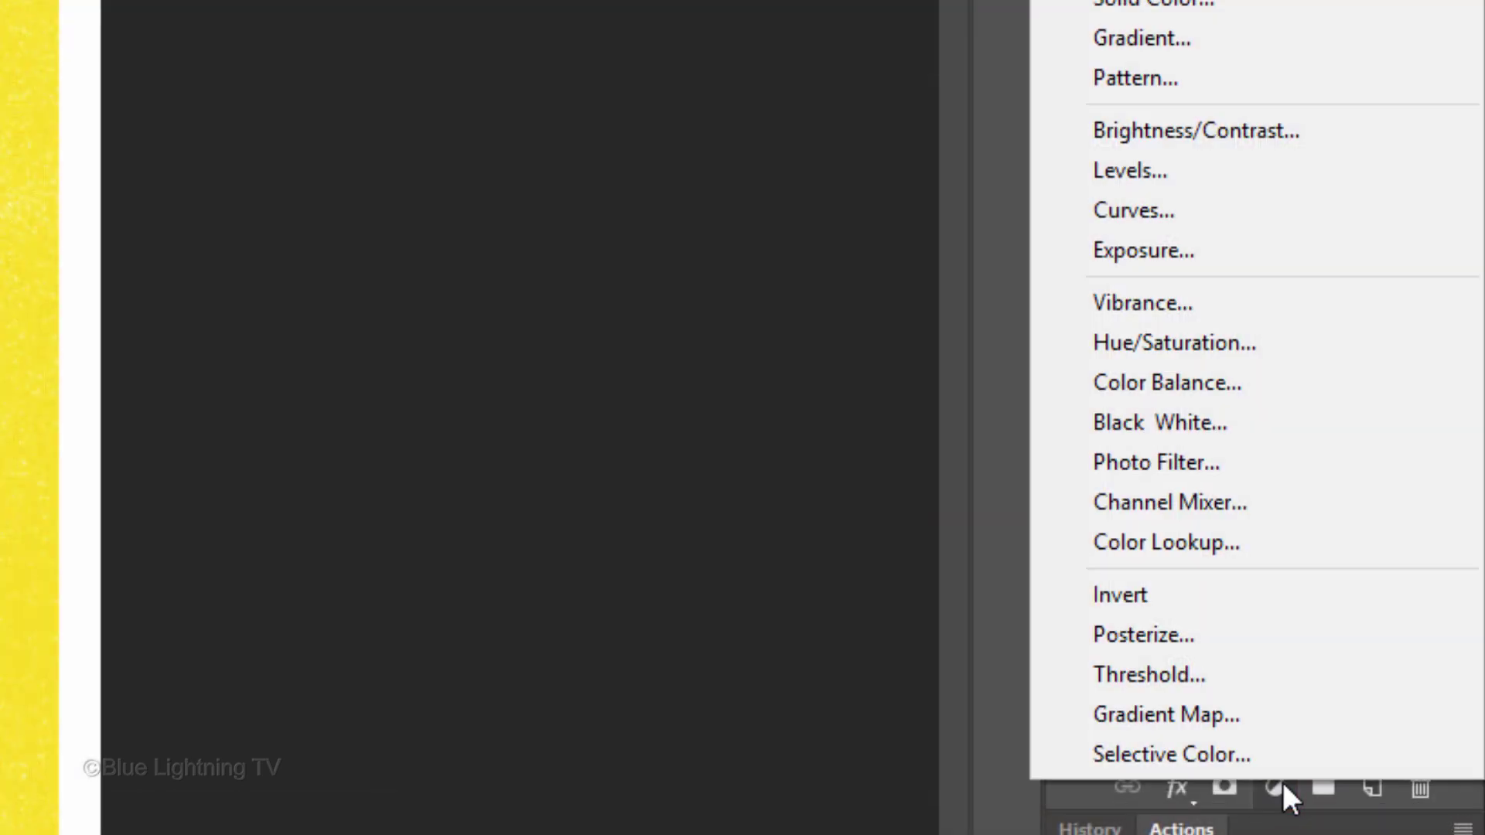
{"action": "left_click", "coordinate": [1160, 176]}
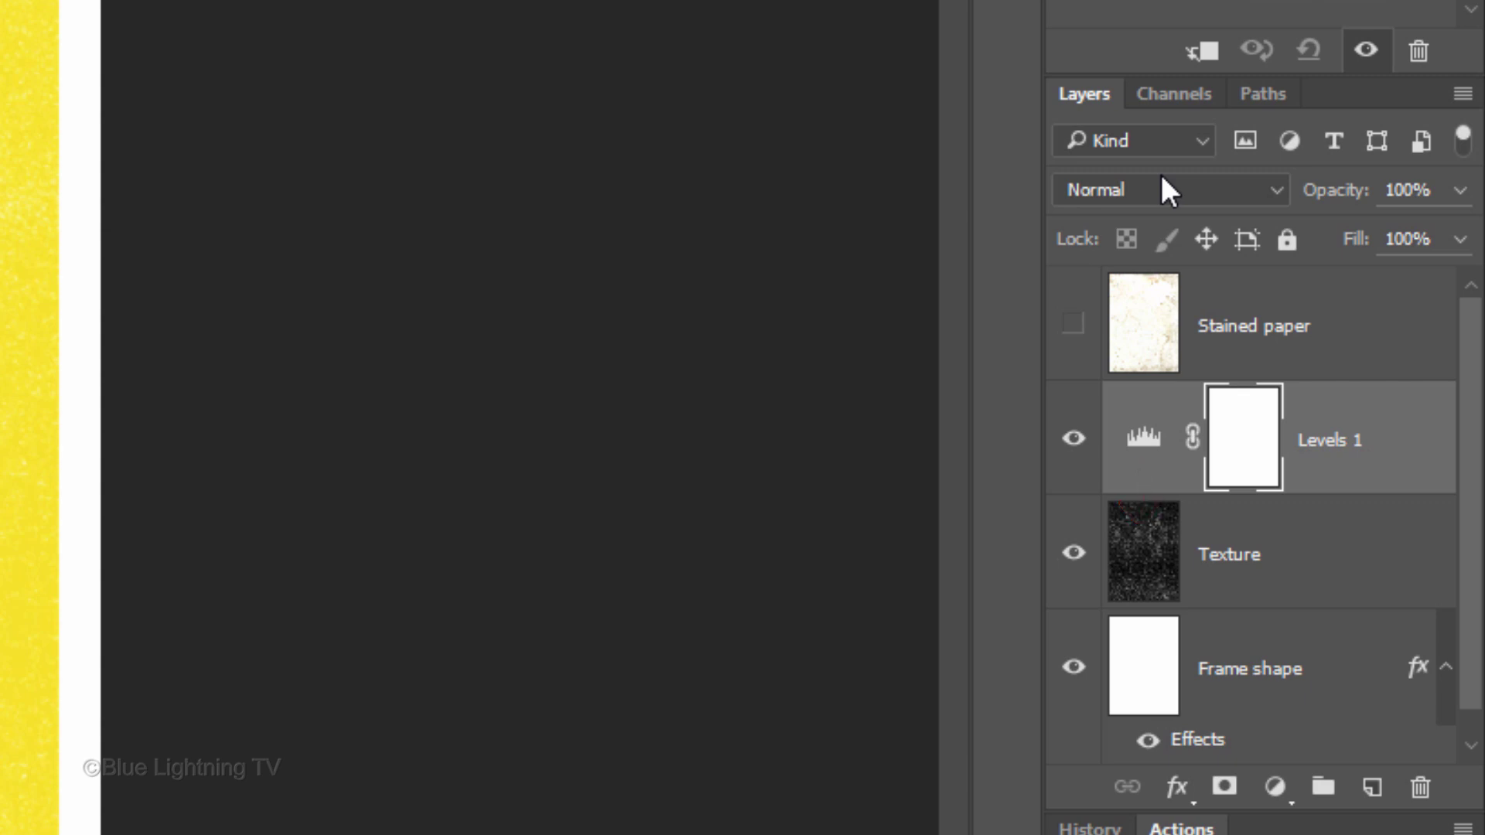
{"action": "left_click", "coordinate": [1204, 52]}
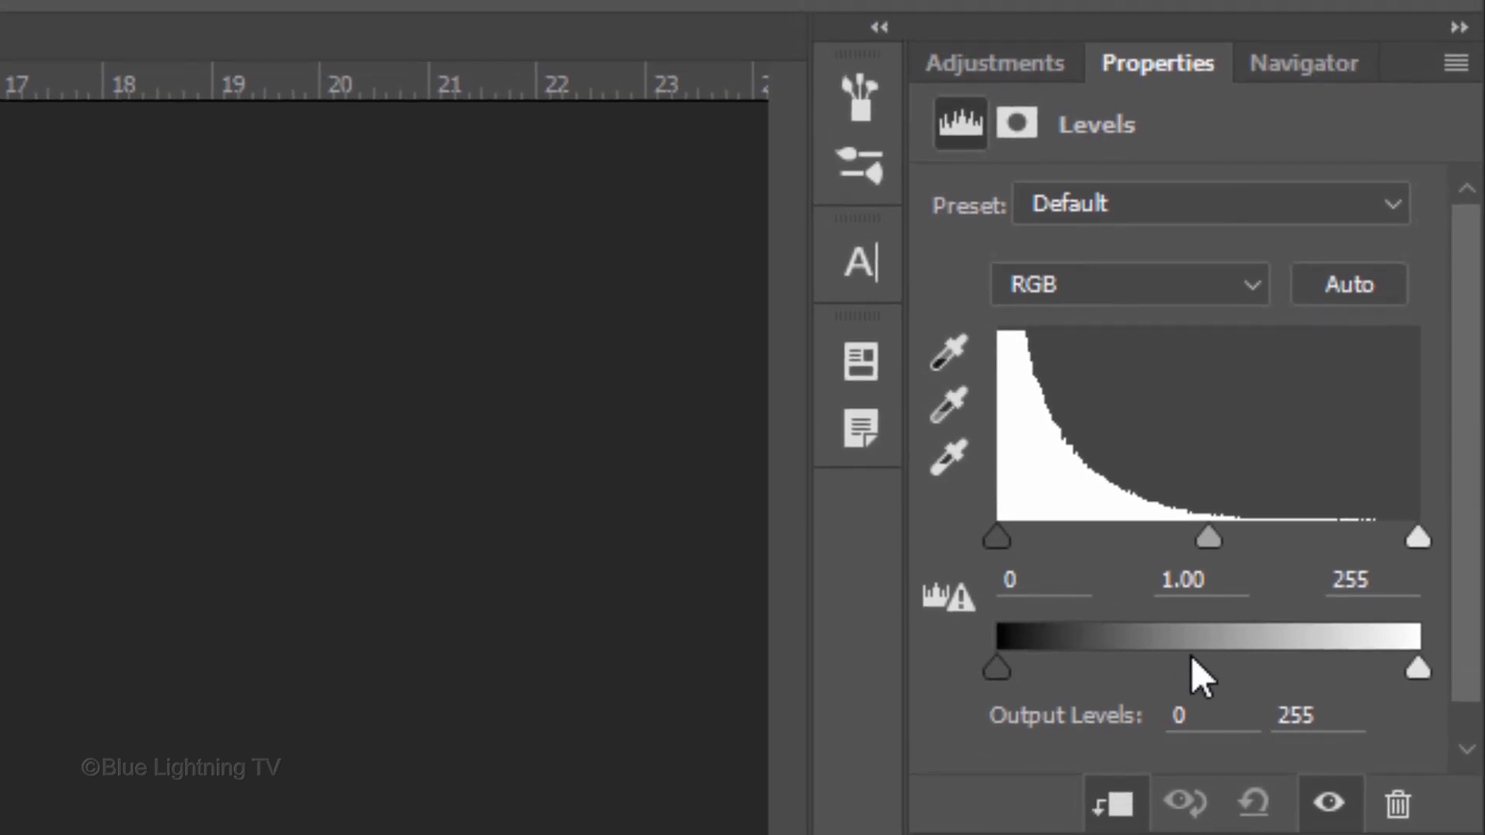
{"action": "left_click", "coordinate": [1222, 577]}
{"action": "key", "text": "BackSpace"}
{"action": "key", "text": "BackSpace"}
{"action": "key", "text": "BackSpace"}
{"action": "type", "text": ".50"}
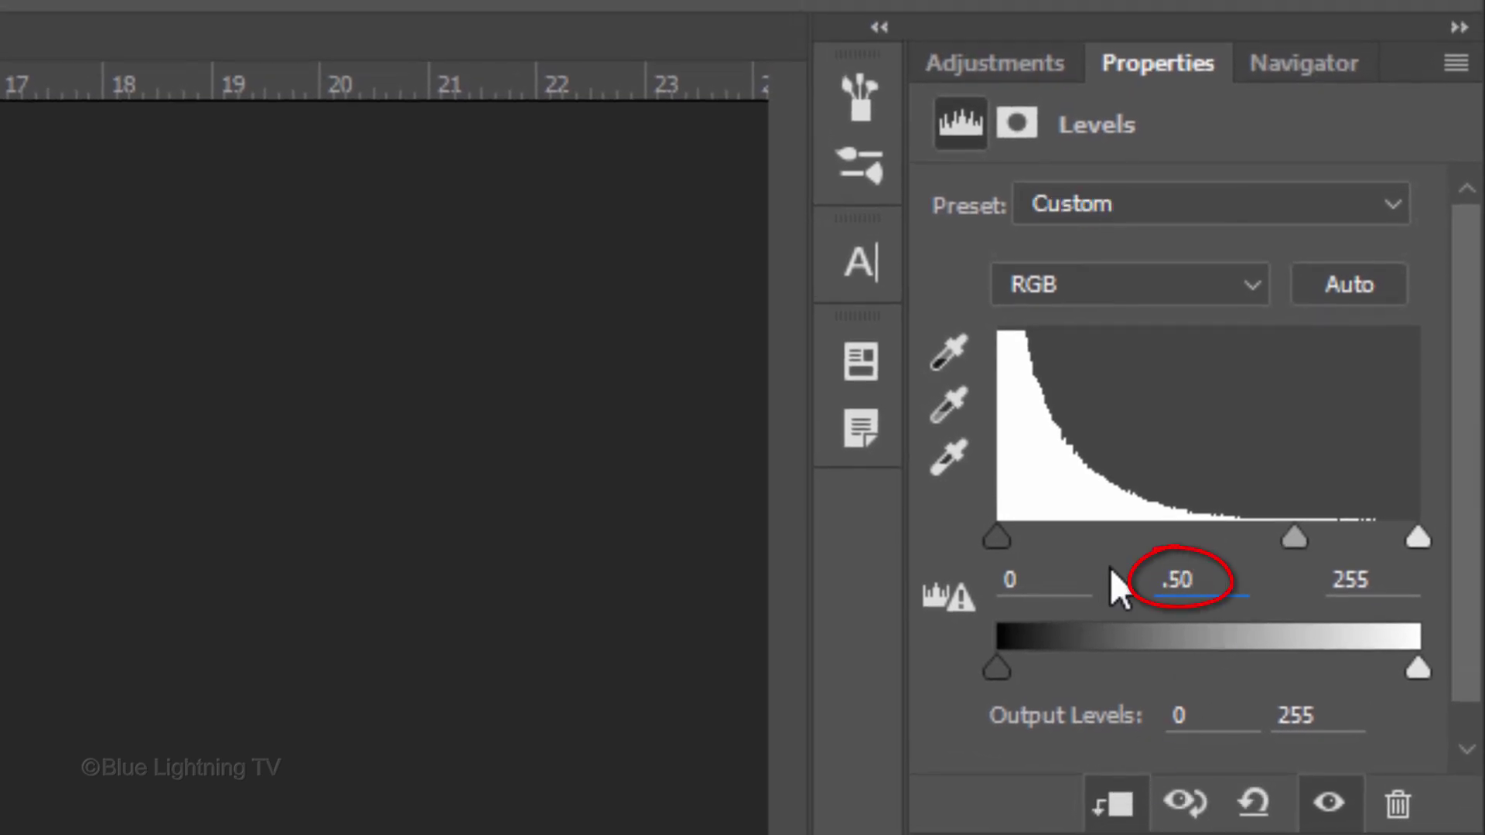
{"action": "left_click", "coordinate": [1383, 580]}
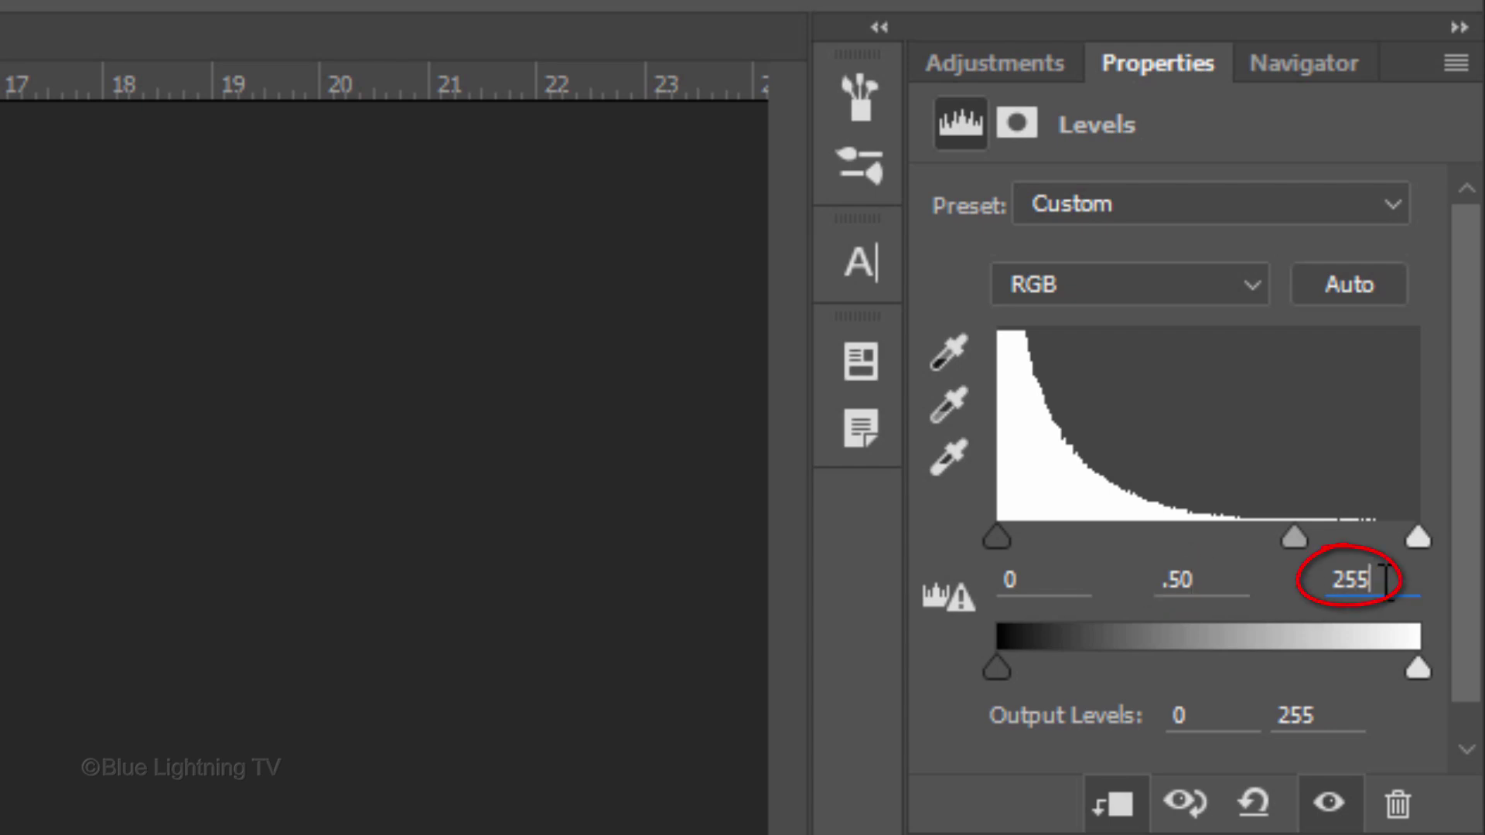
{"action": "key", "text": "BackSpace"}
{"action": "key", "text": "BackSpace"}
{"action": "key", "text": "BackSpace"}
{"action": "type", "text": "154"}
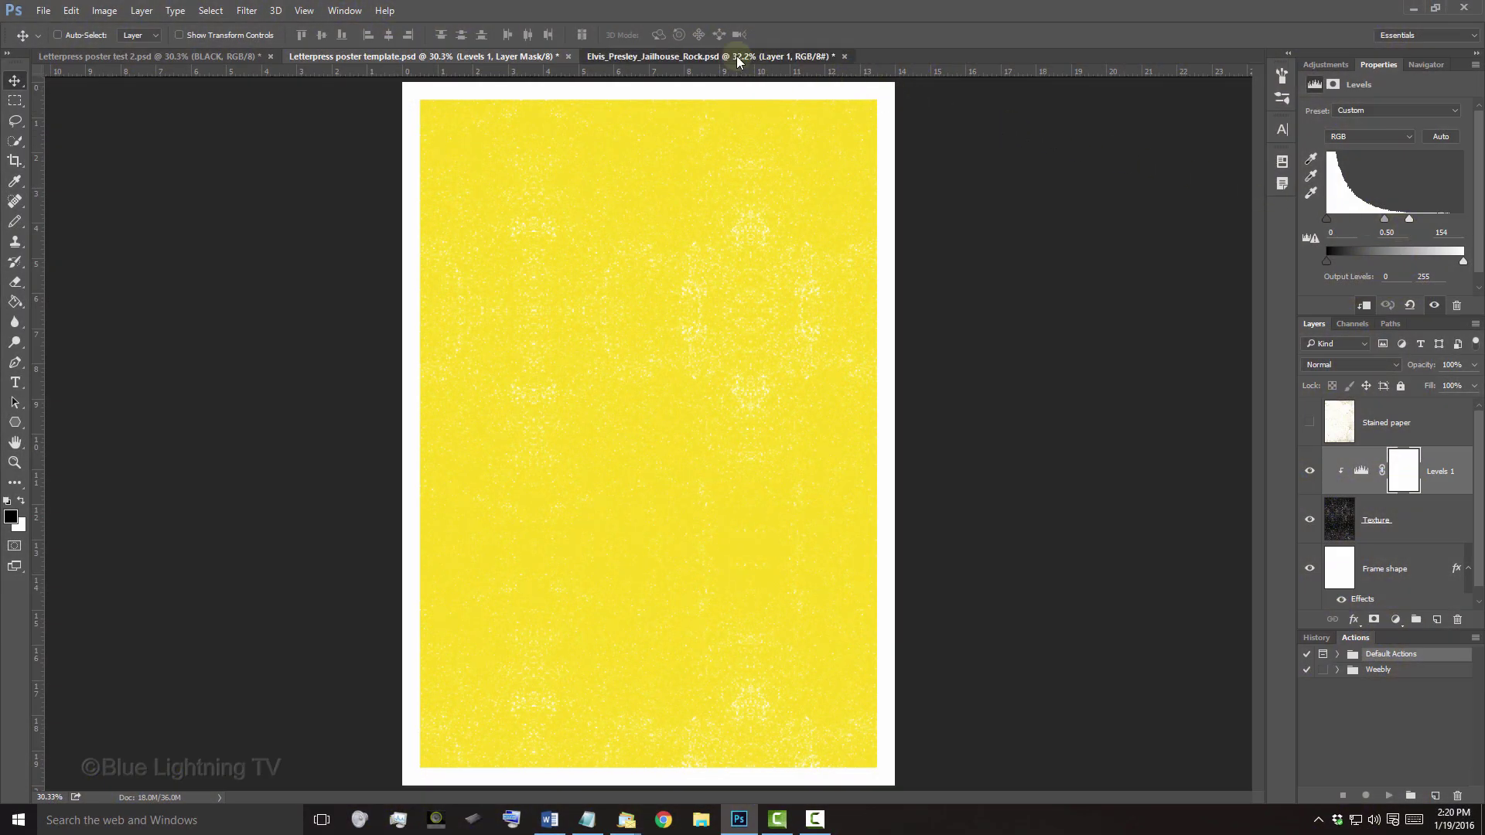
- Switch to the Elvis Jailhouse Rock photo and convert Layer 1 to a smart object
{"action": "left_click", "coordinate": [736, 58]}
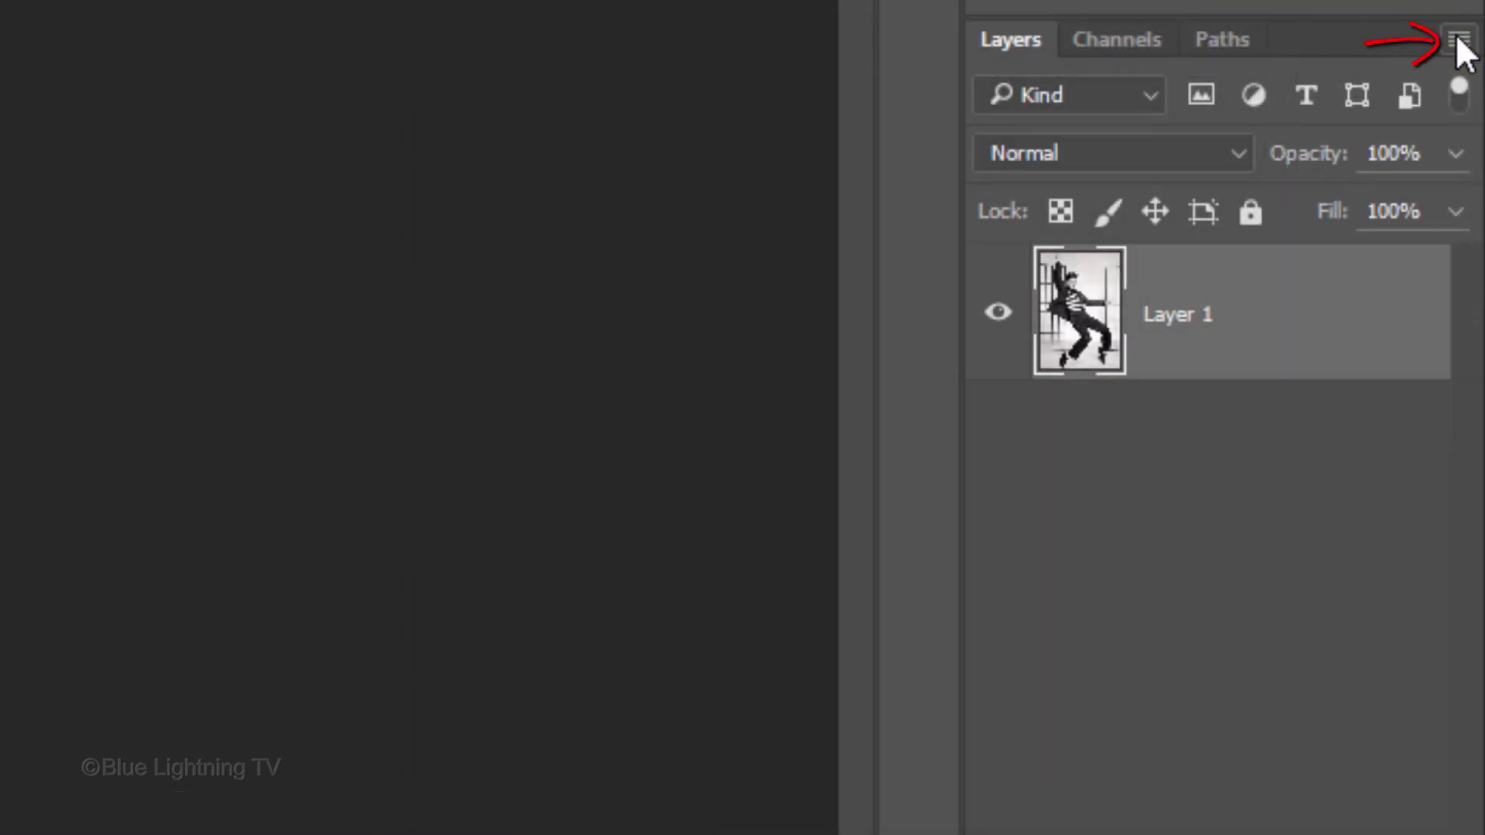
{"action": "left_click", "coordinate": [1458, 40]}
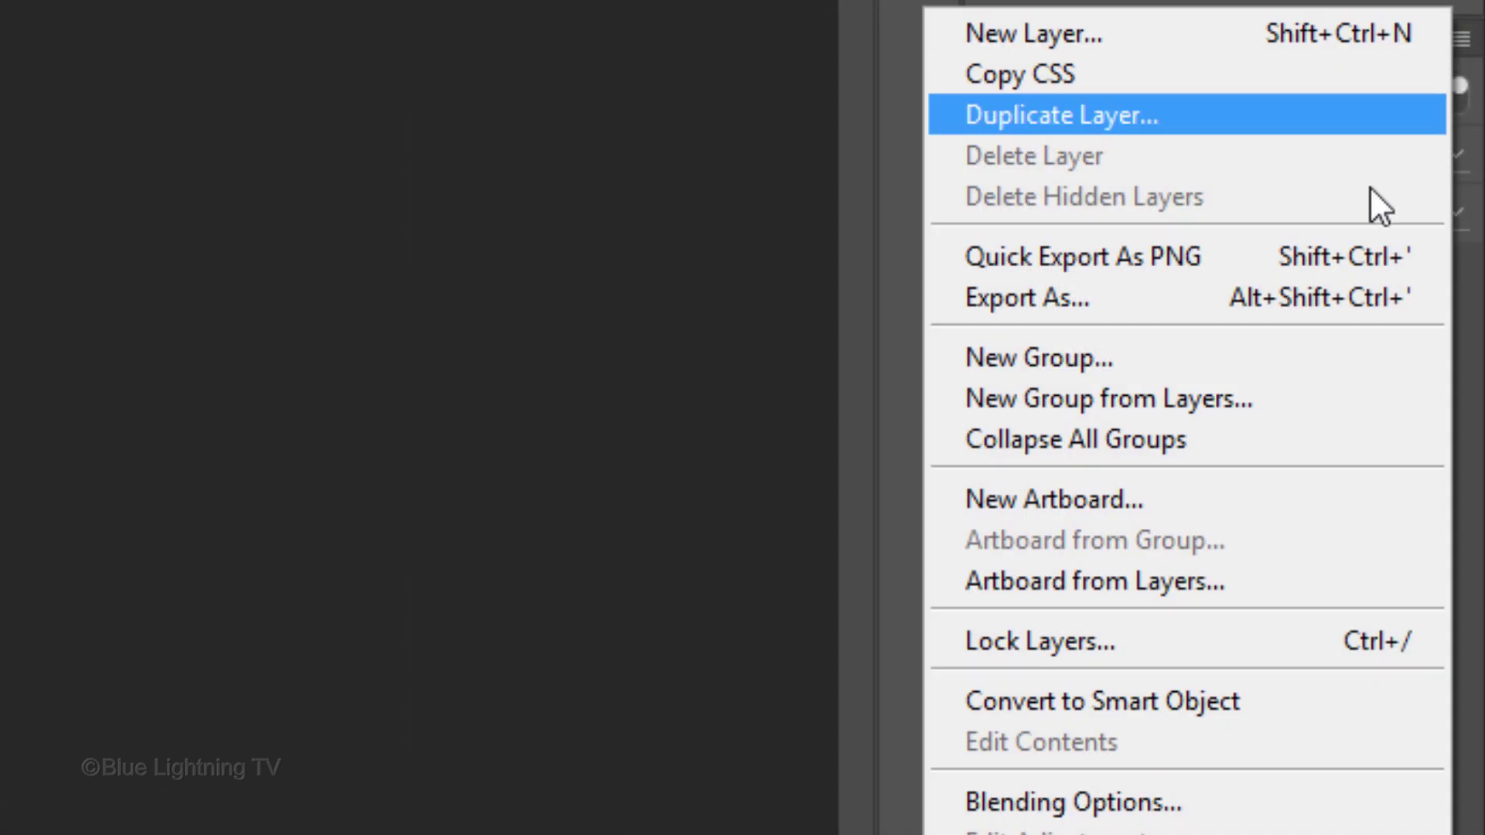
{"action": "left_click", "coordinate": [1293, 706]}
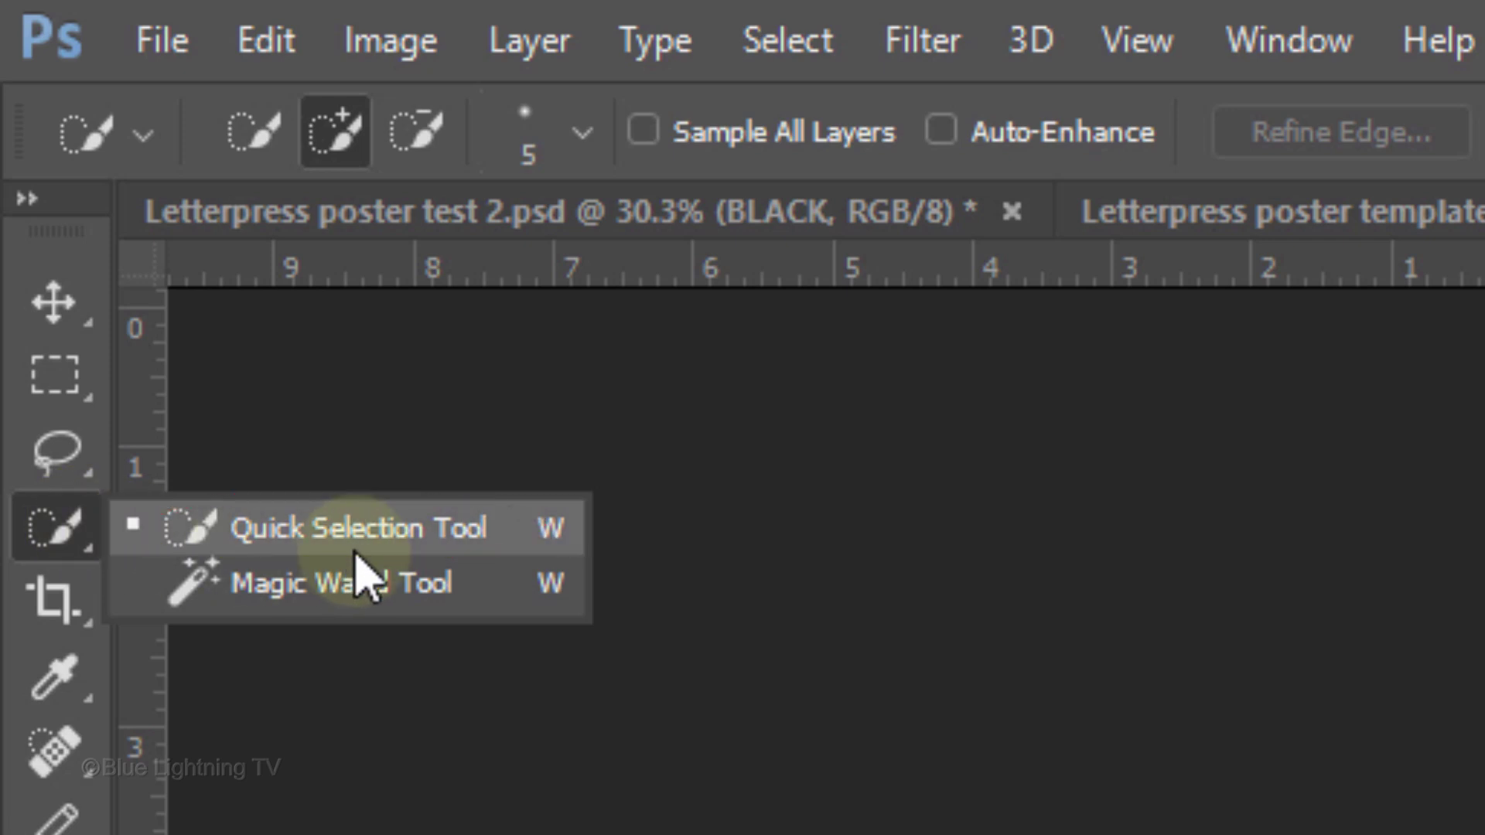
- Select Elvis with the Quick Selection Tool and add a layer mask hiding his background
{"action": "left_click", "coordinate": [355, 546]}
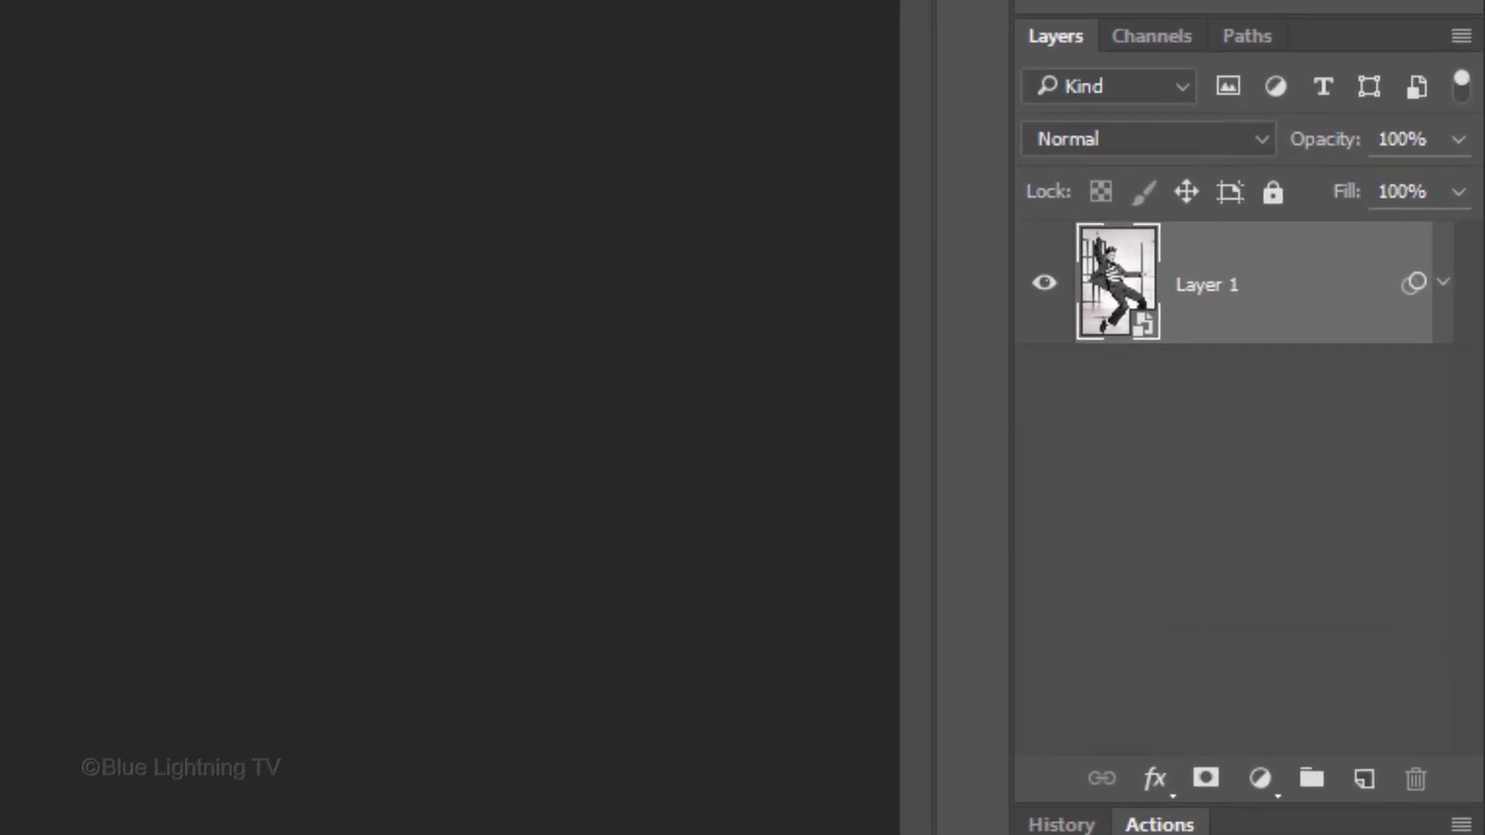
{"action": "left_click", "coordinate": [1207, 780]}
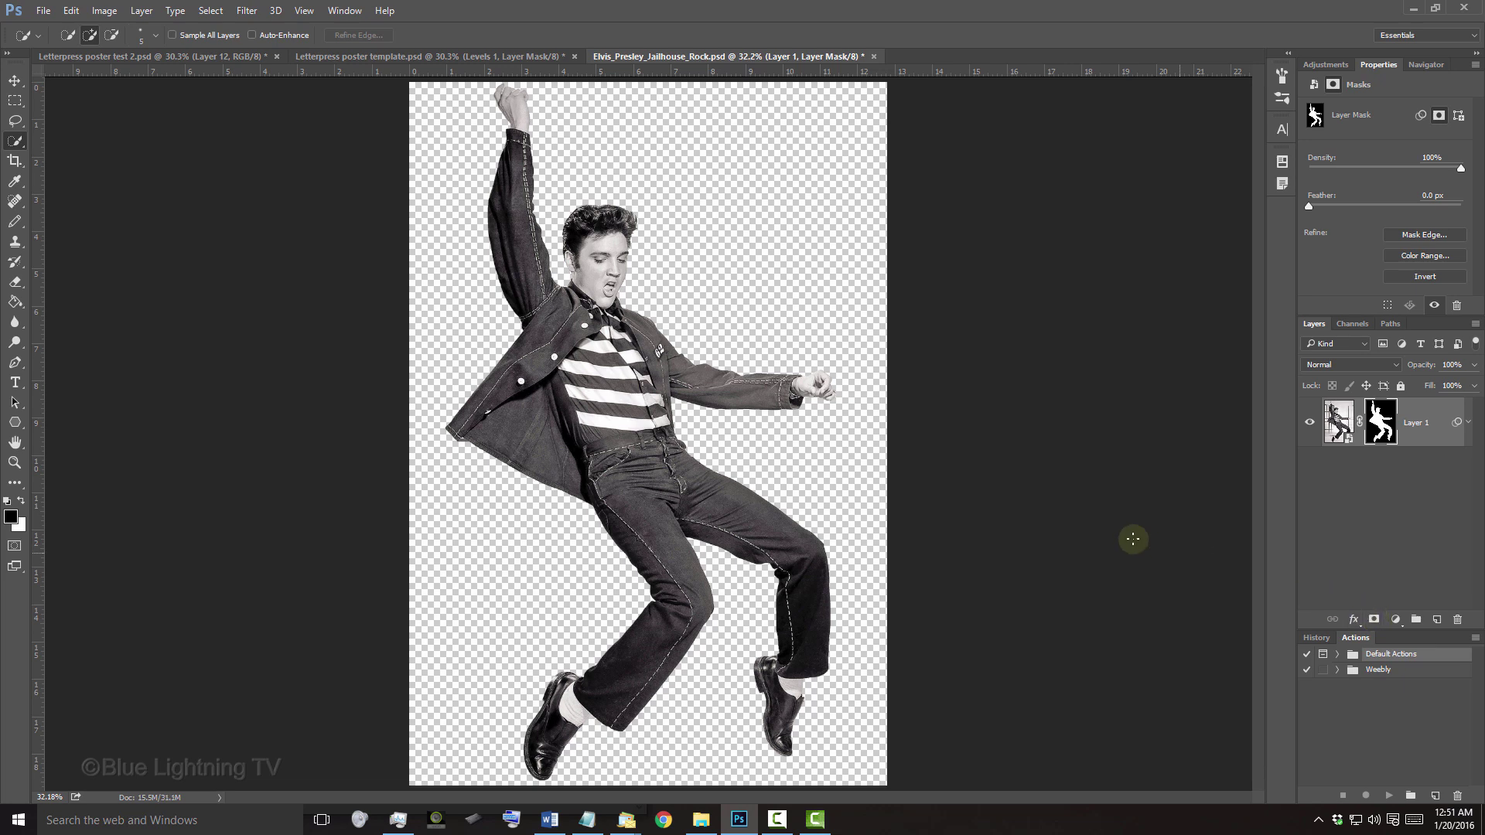
- Drag the Elvis cut-out onto the poster template canvas with the Move tool
{"action": "key", "text": "v"}
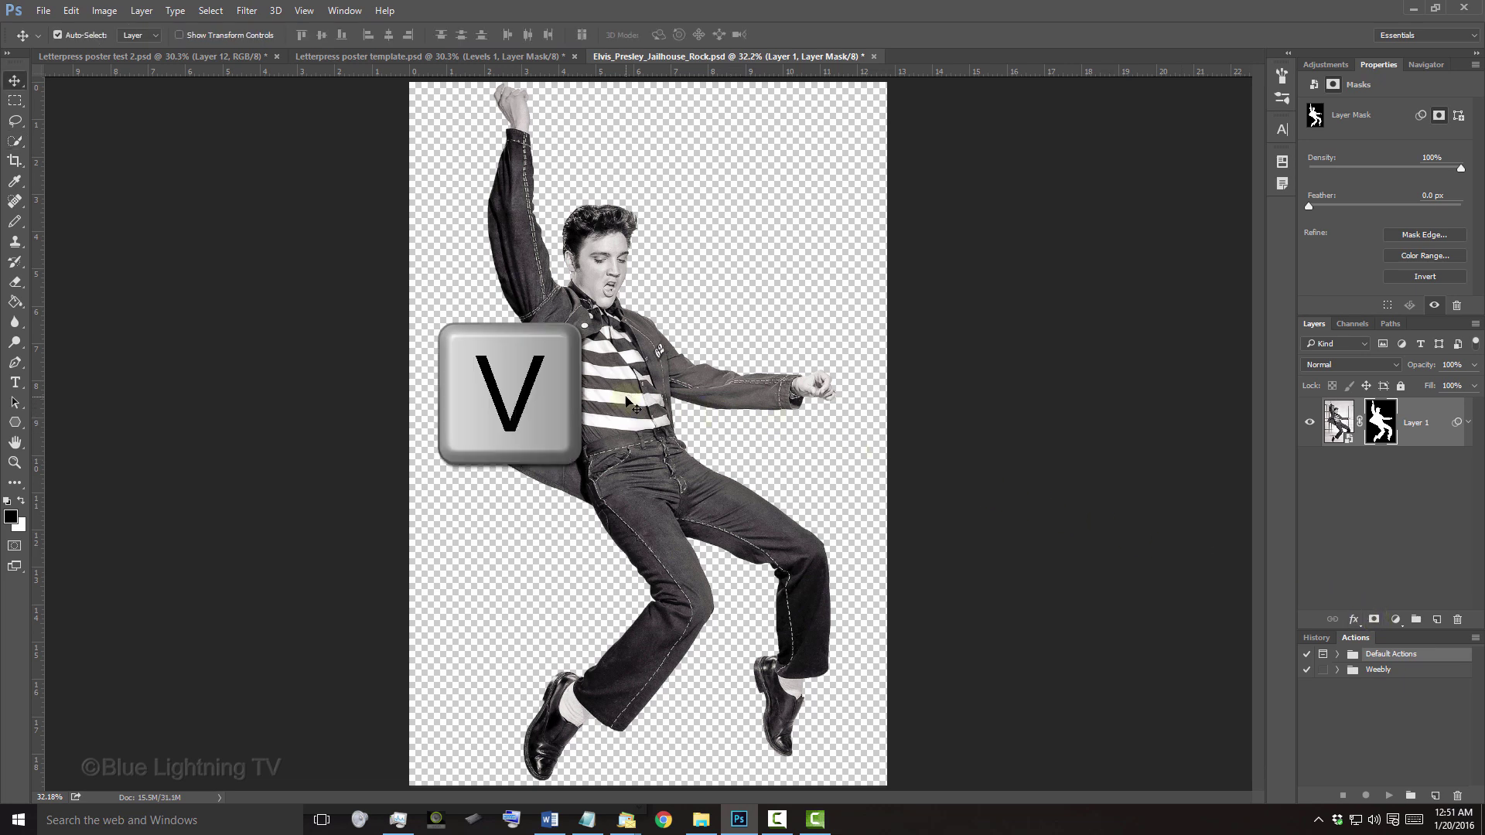
{"action": "left_click_drag", "start_coordinate": [625, 401], "coordinate": [555, 146]}
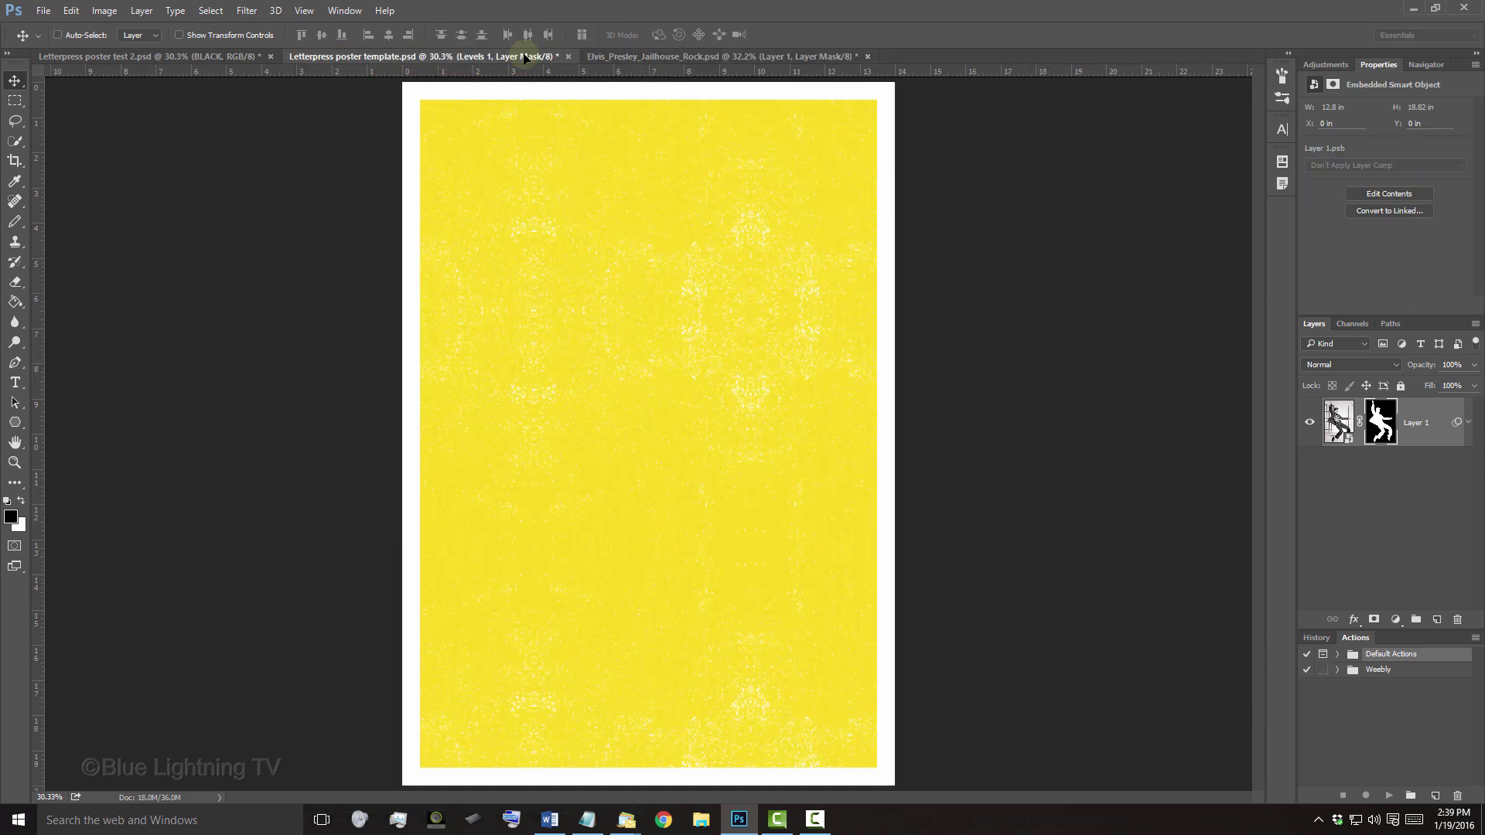
{"action": "left_click_drag", "start_coordinate": [525, 57], "coordinate": [656, 459]}
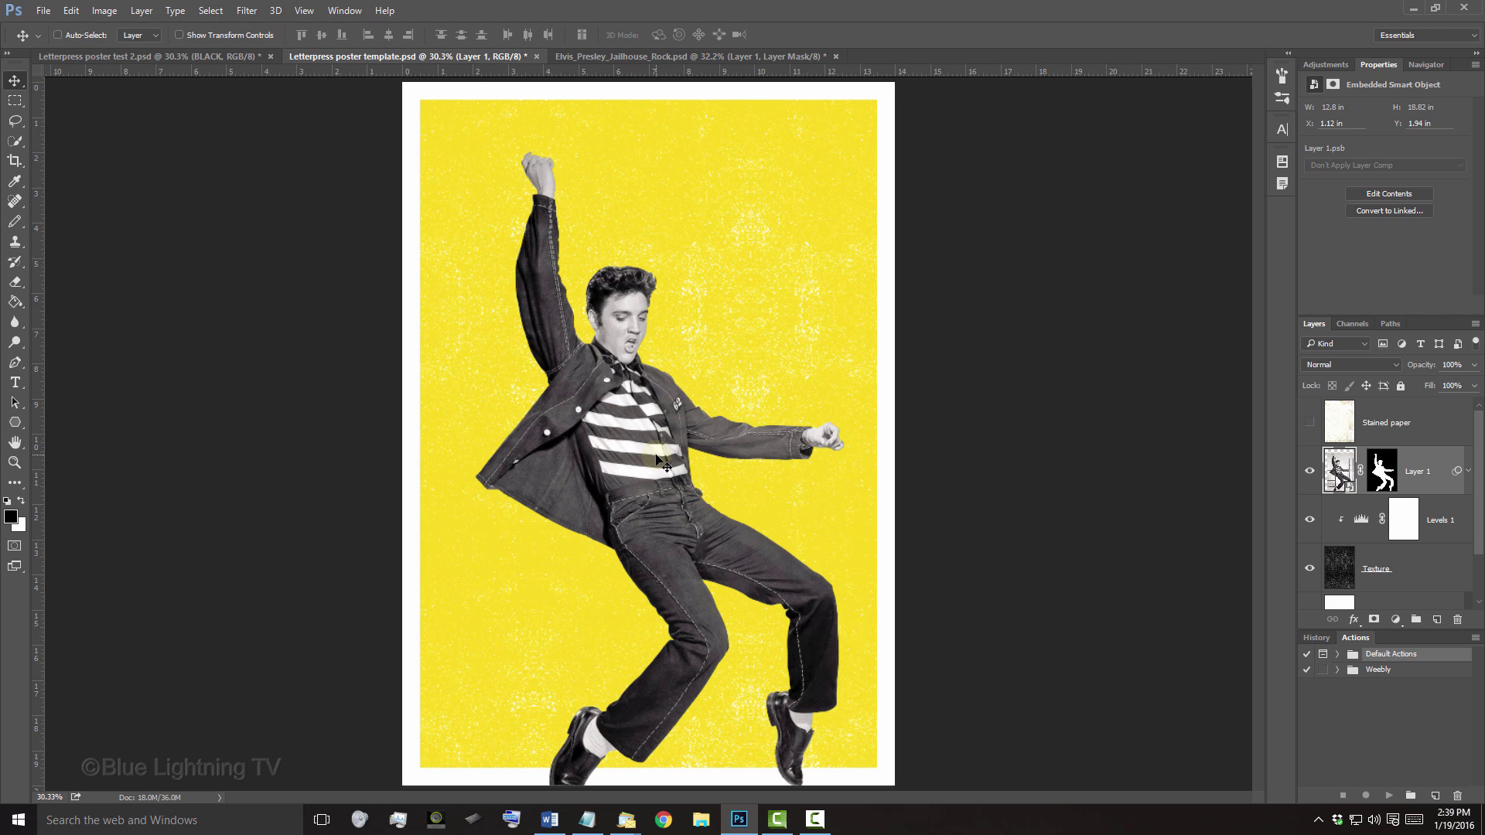
- Scale Elvis down proportionally and position him over the yellow frame
{"action": "key", "text": "ctrl+t"}
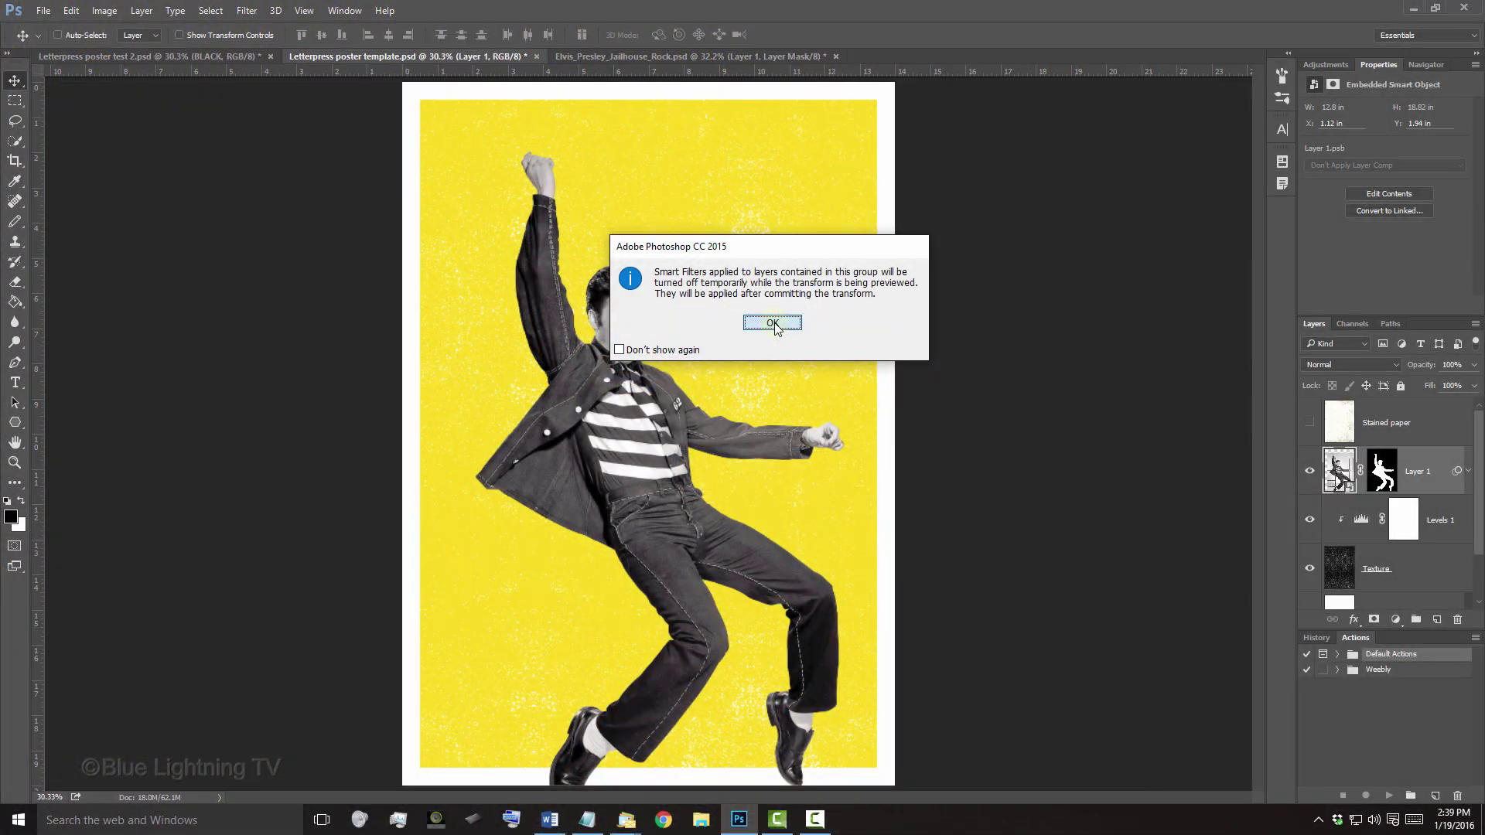
{"action": "left_click", "coordinate": [762, 321]}
{"action": "left_click_drag", "start_coordinate": [777, 304], "coordinate": [779, 293]}
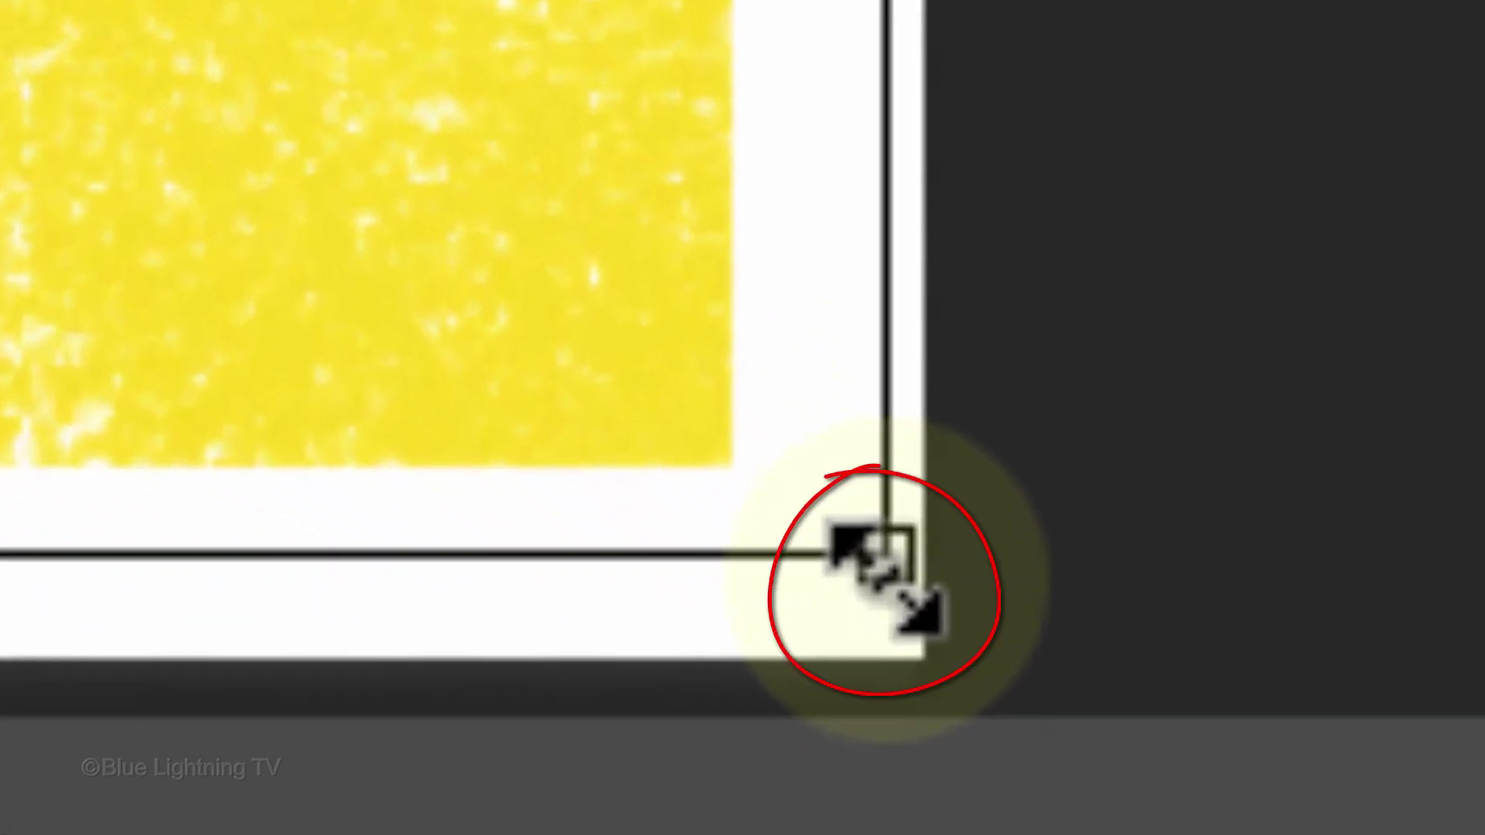
{"action": "key", "text": "shift"}
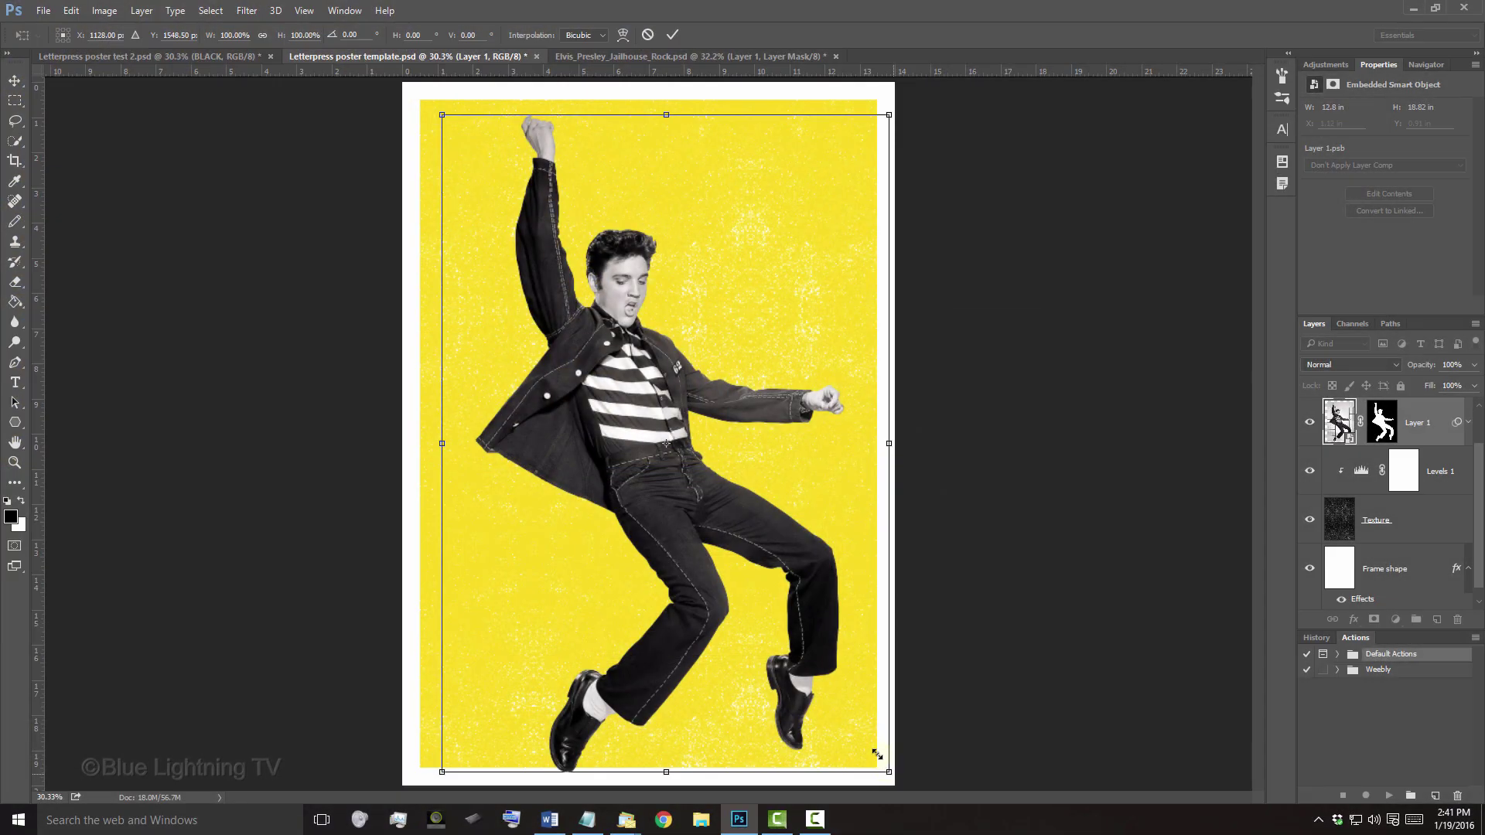
{"action": "left_click_drag", "start_coordinate": [889, 759], "coordinate": [791, 645]}
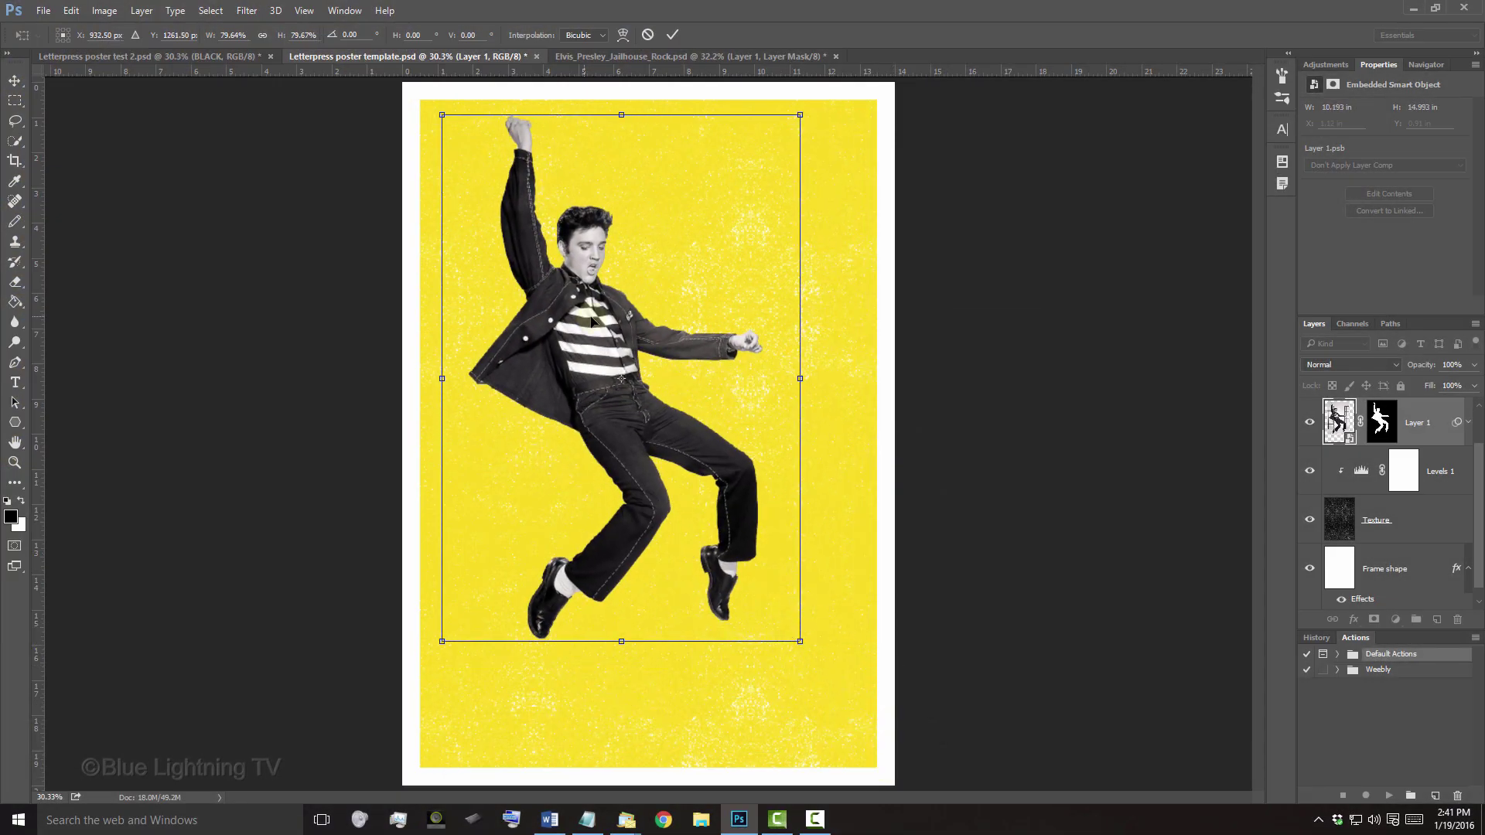
{"action": "left_click_drag", "start_coordinate": [589, 321], "coordinate": [630, 322]}
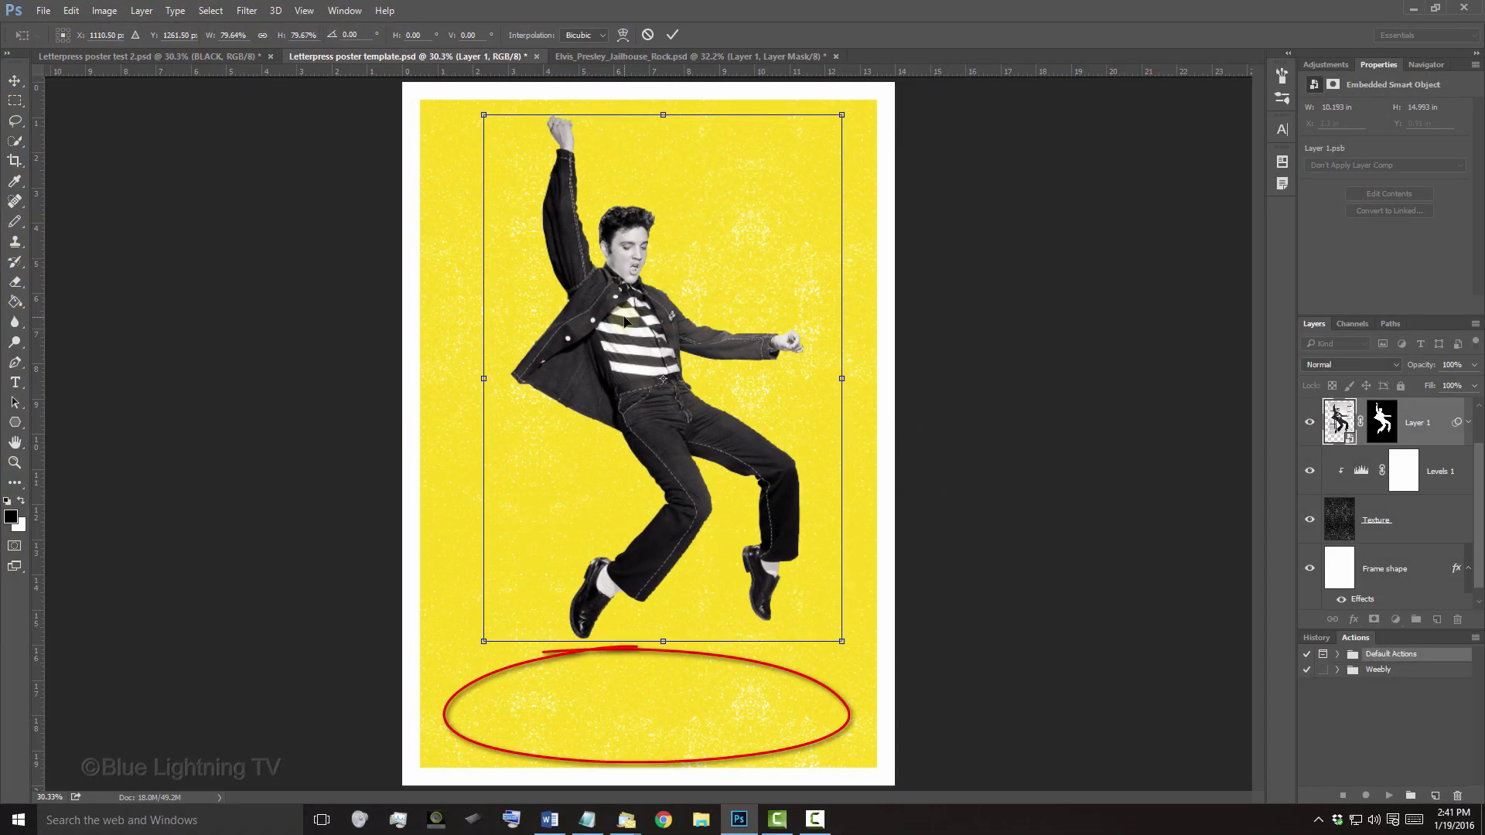
{"action": "key", "text": "Return"}
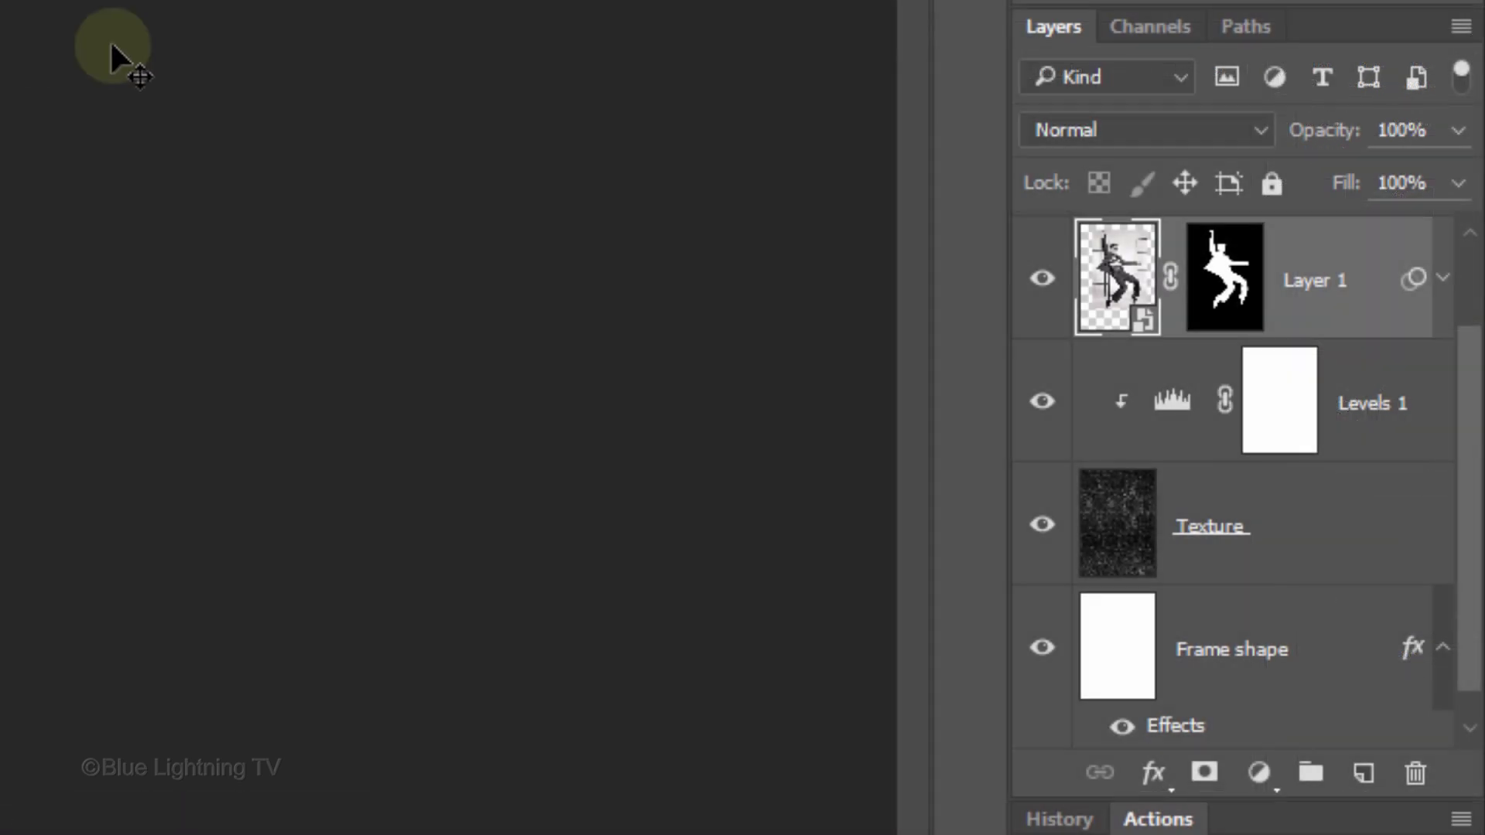
- Choose Multiply from Layer 1's blend mode list in the Layers panel
{"action": "left_click", "coordinate": [1106, 126]}
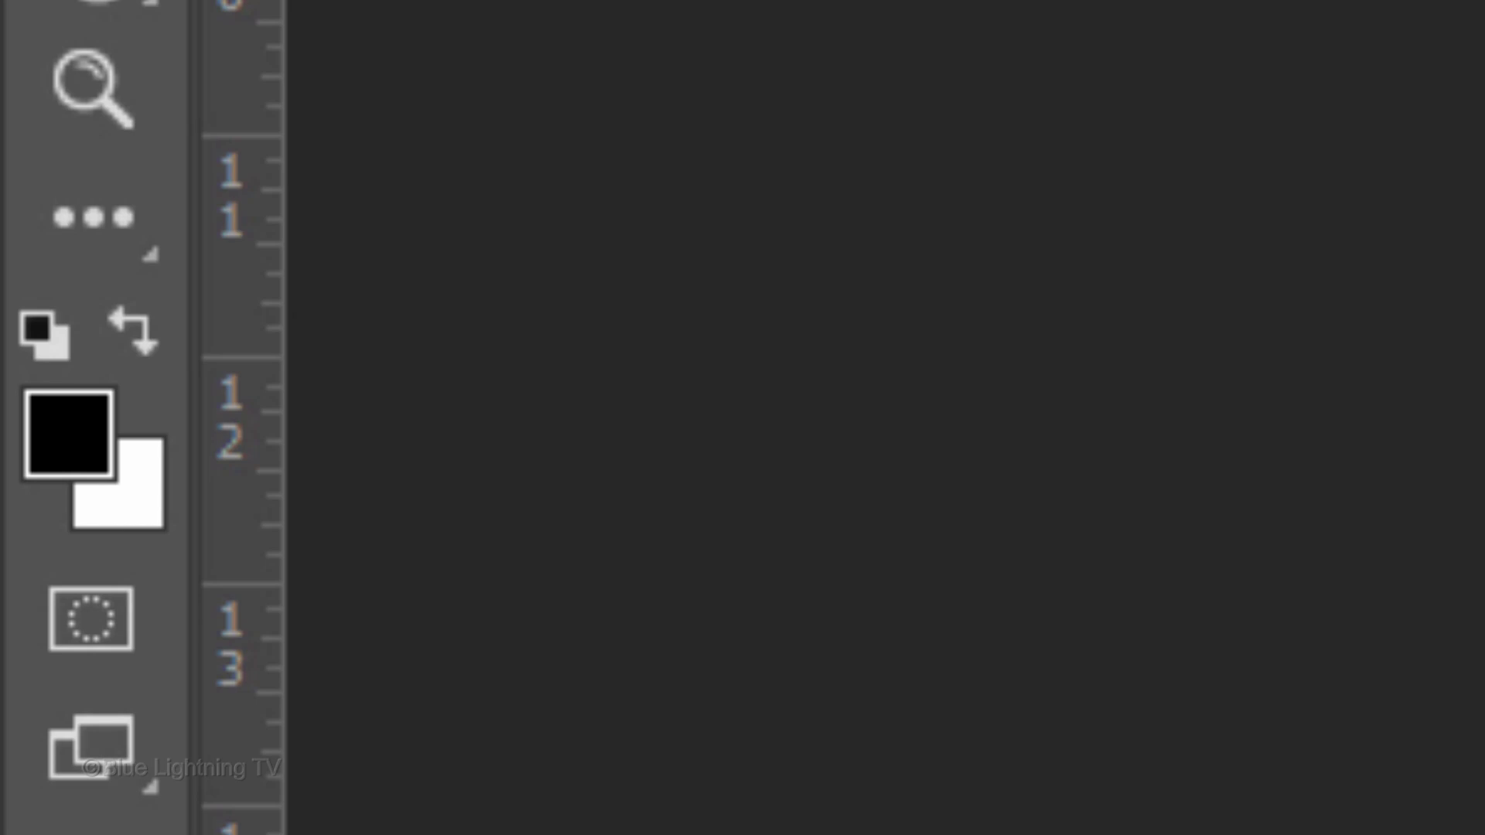
- Reset colours to black and white and apply a Halftone Pattern filter (size 2, contrast 3, dot)
{"action": "key", "text": "d"}
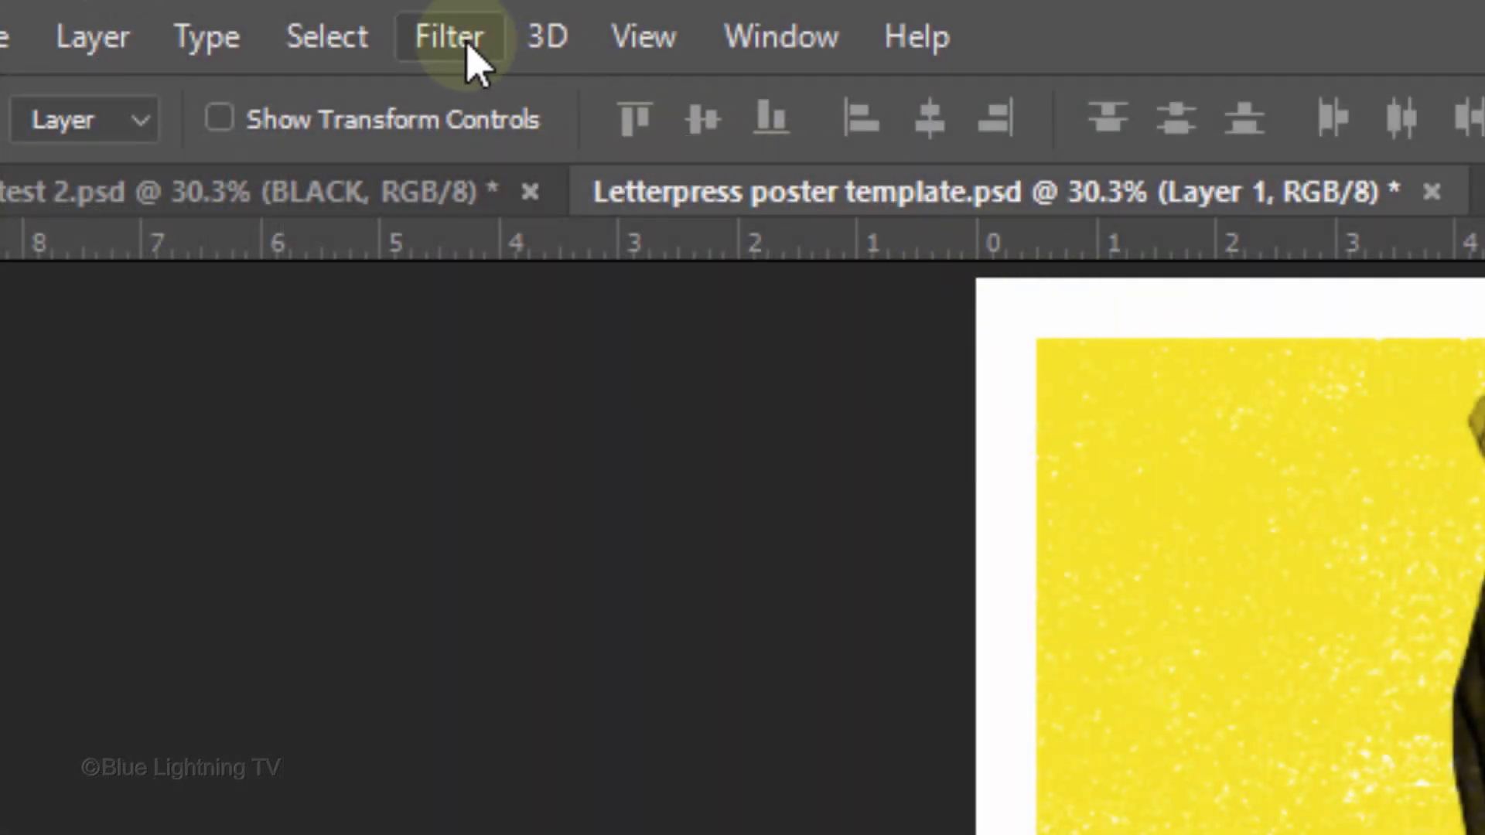
{"action": "left_click", "coordinate": [475, 63]}
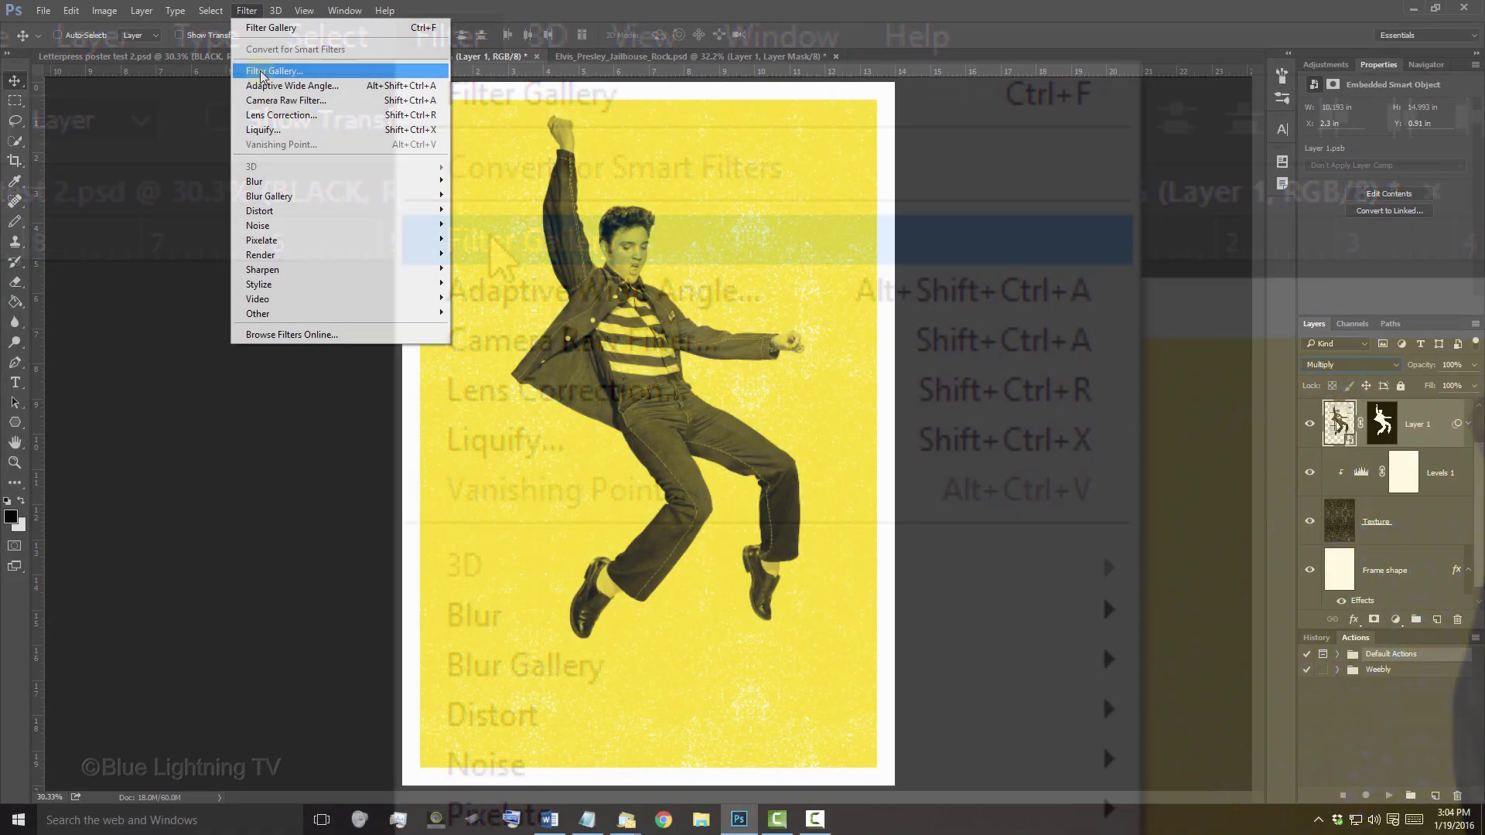
{"action": "left_click", "coordinate": [498, 250]}
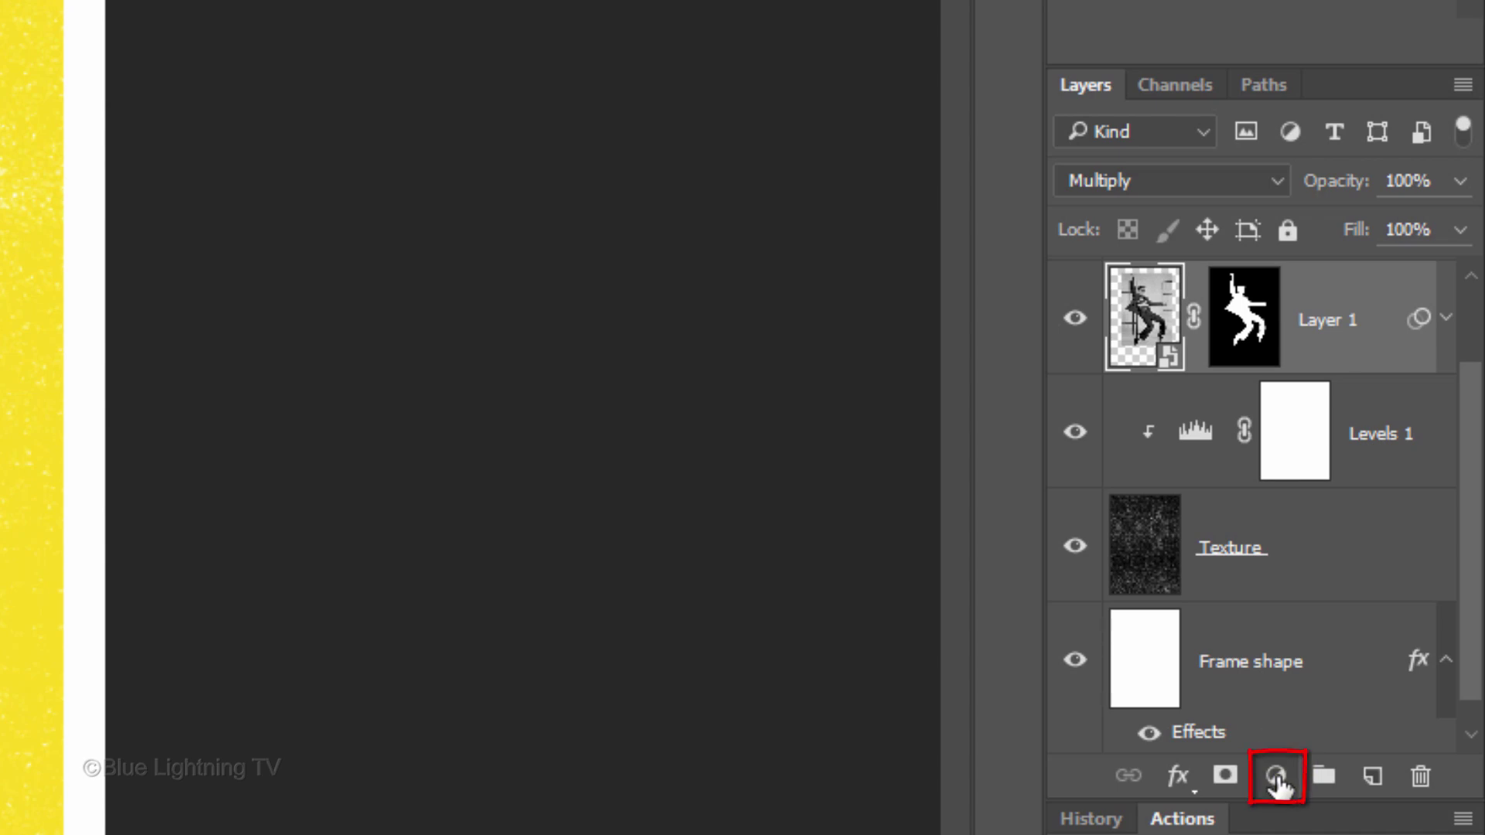
- Add a Levels adjustment clipped to Layer 1 with its white input at 218
{"action": "left_click", "coordinate": [1277, 778]}
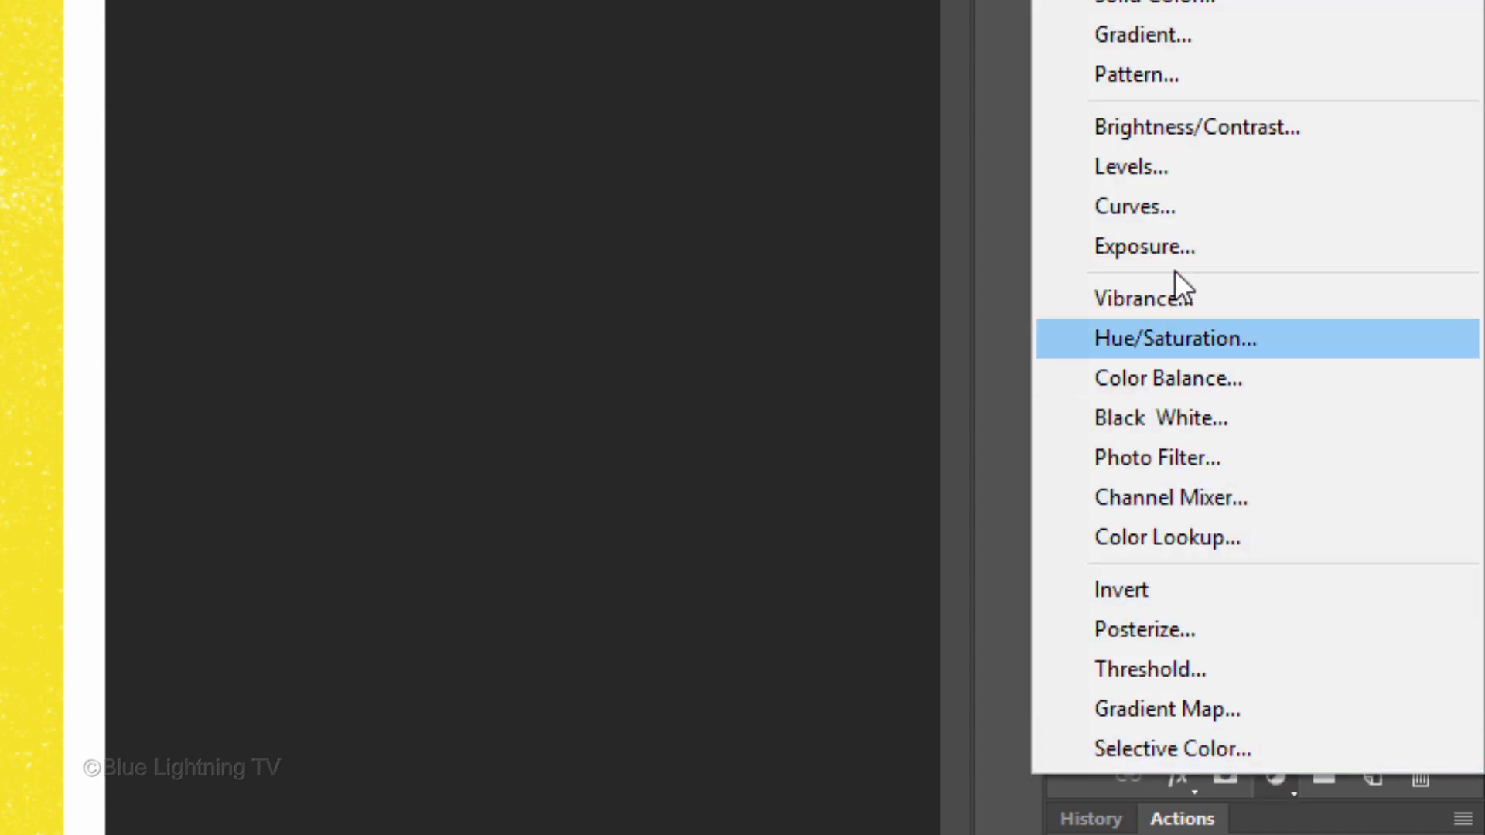
{"action": "left_click", "coordinate": [1173, 169]}
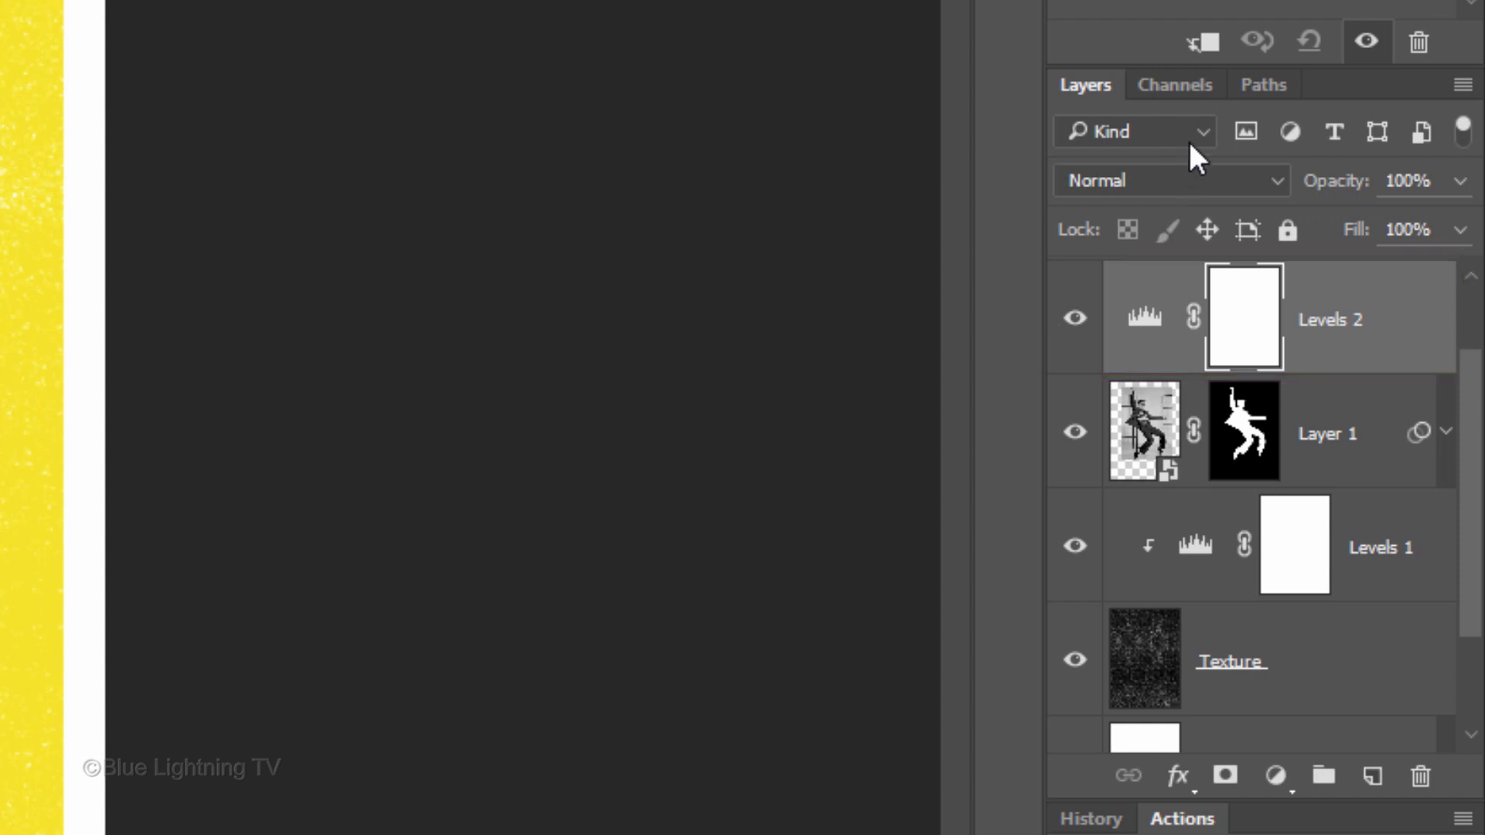
{"action": "left_click", "coordinate": [1204, 44]}
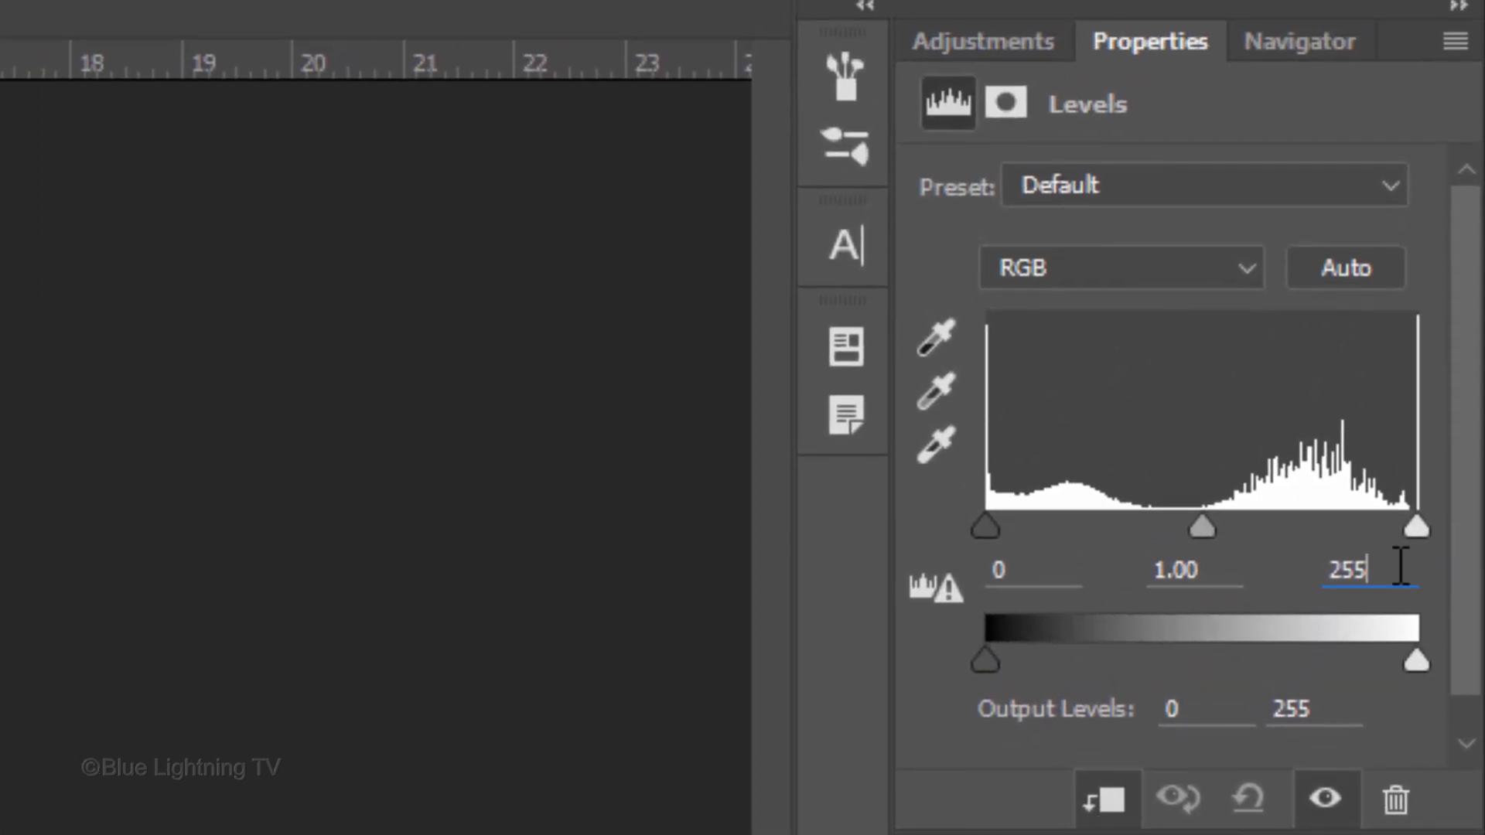
{"action": "left_click", "coordinate": [1400, 560]}
{"action": "type", "text": "218"}
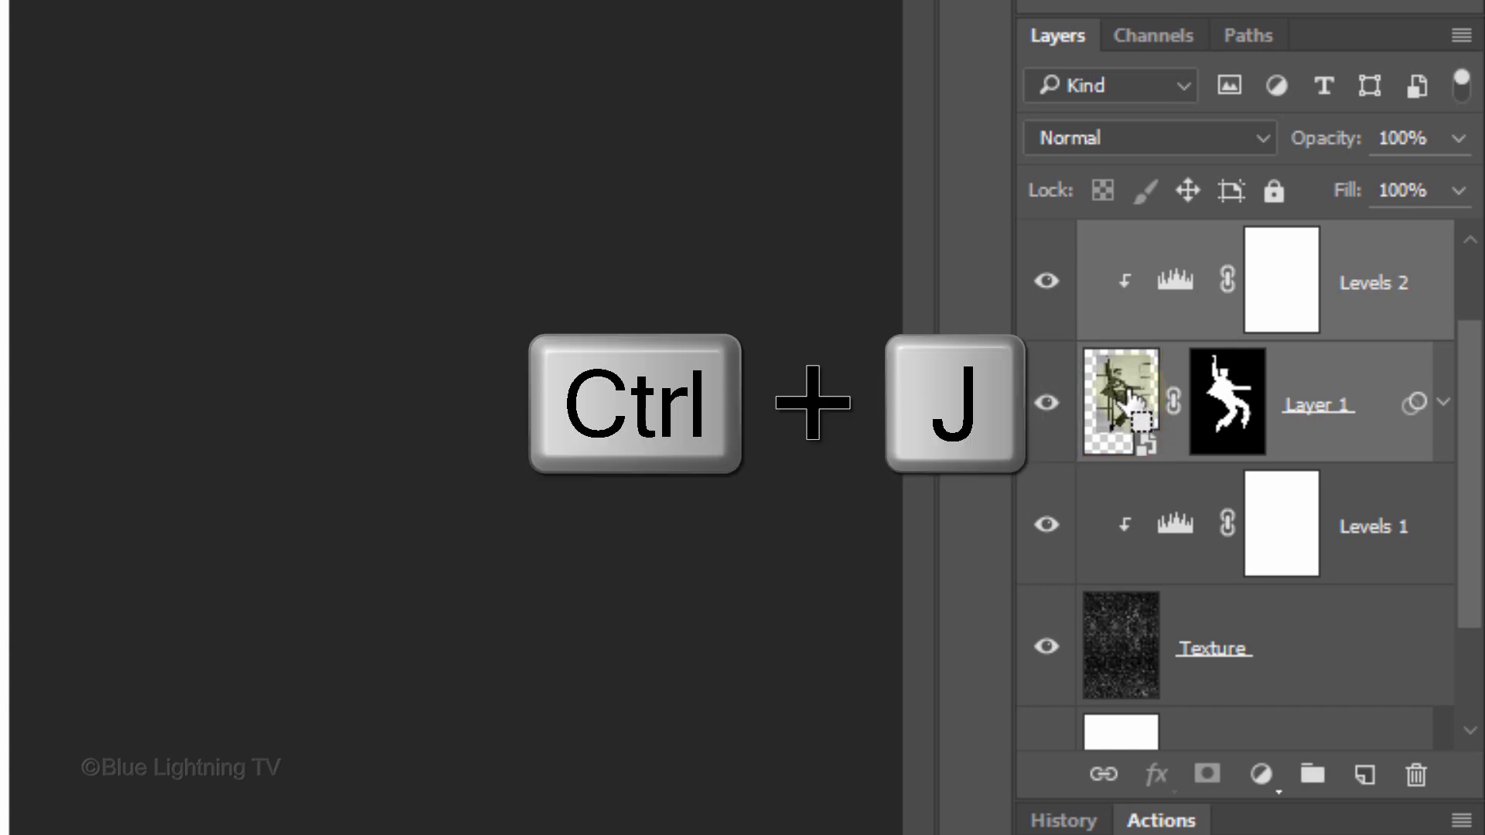
- Duplicate Layer 1 and Levels 2 with Ctrl+J, setting Layer 1 copy to Multiply
{"action": "key", "text": "ctrl+j"}
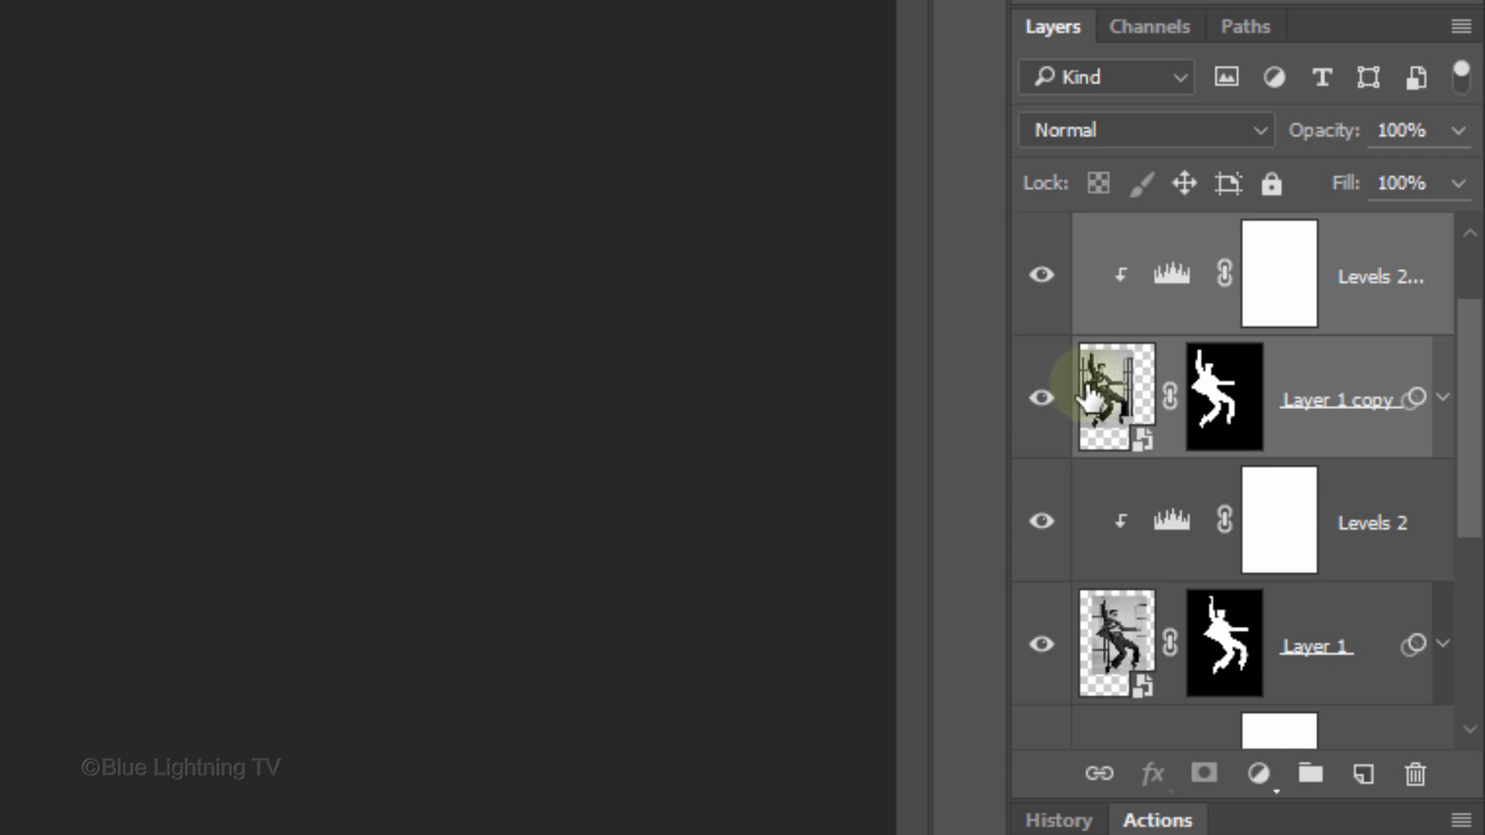
{"action": "key", "text": "shift+alt+m"}
{"action": "left_click", "coordinate": [1106, 389]}
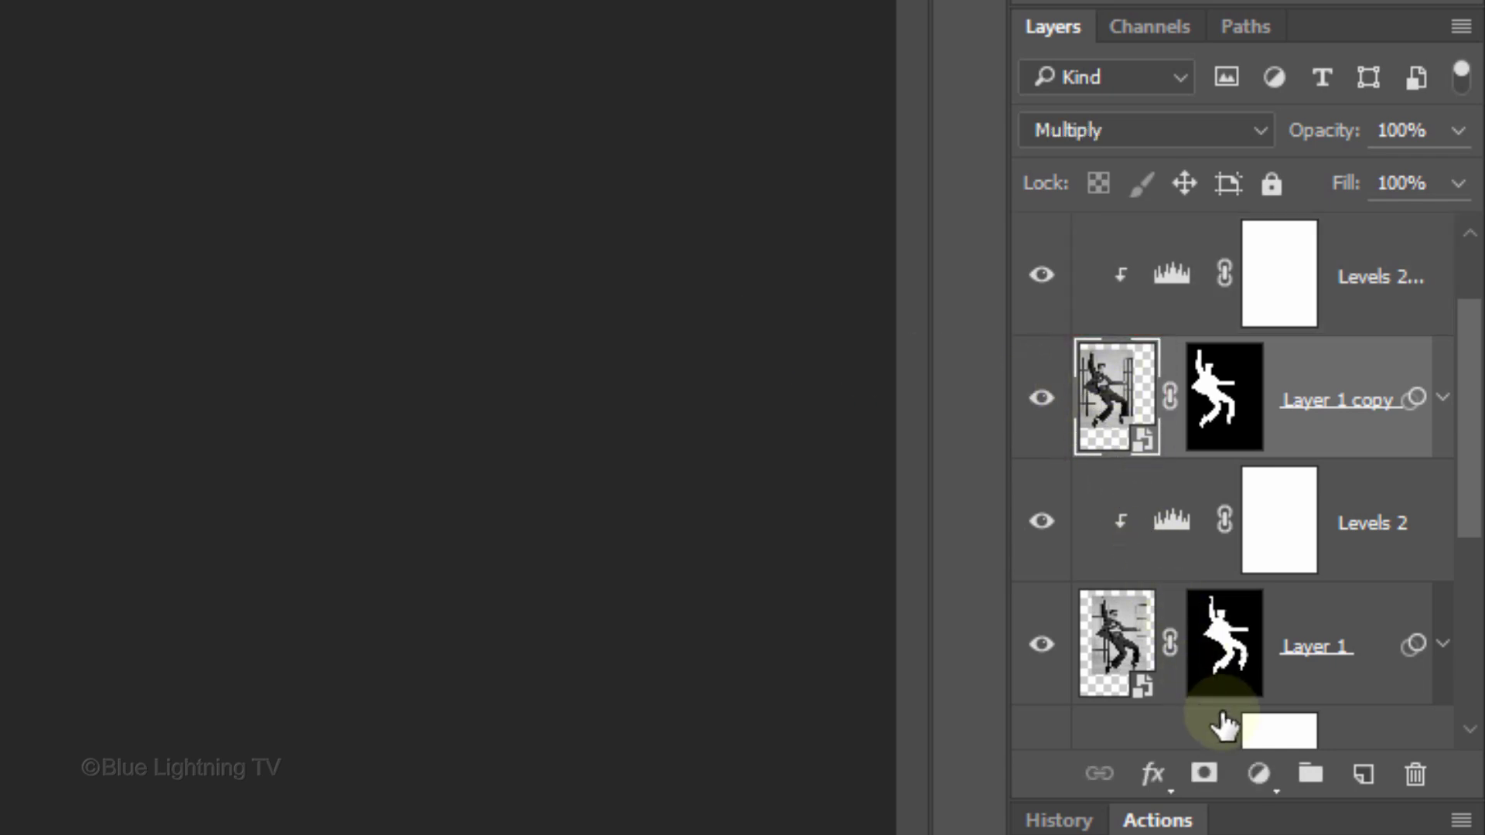
- Add a pure red (ff0000) Solid Color fill layer clipped to Layer 1 copy
{"action": "left_click", "coordinate": [1261, 777]}
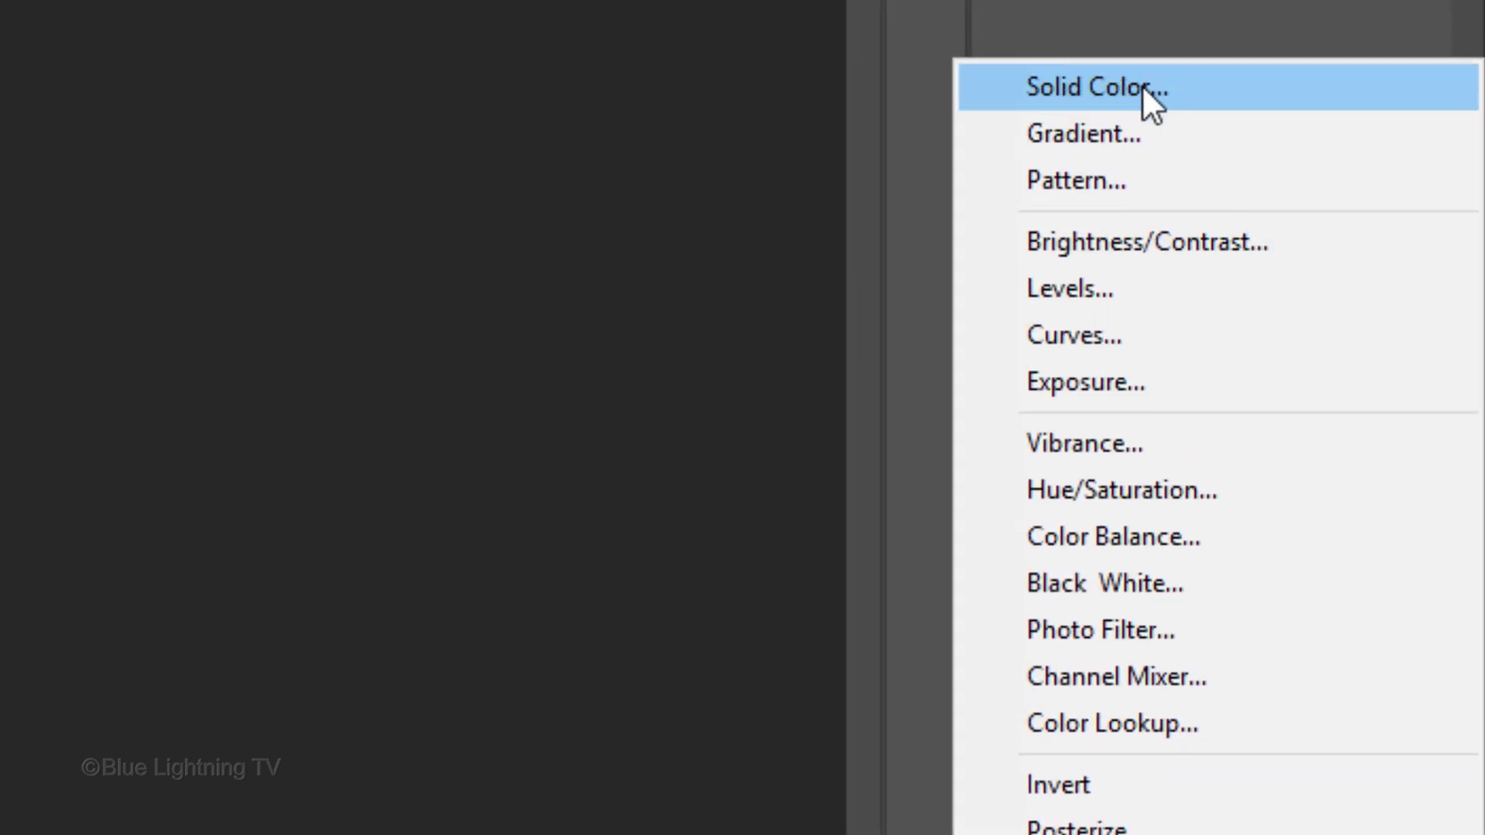
{"action": "left_click", "coordinate": [1142, 85]}
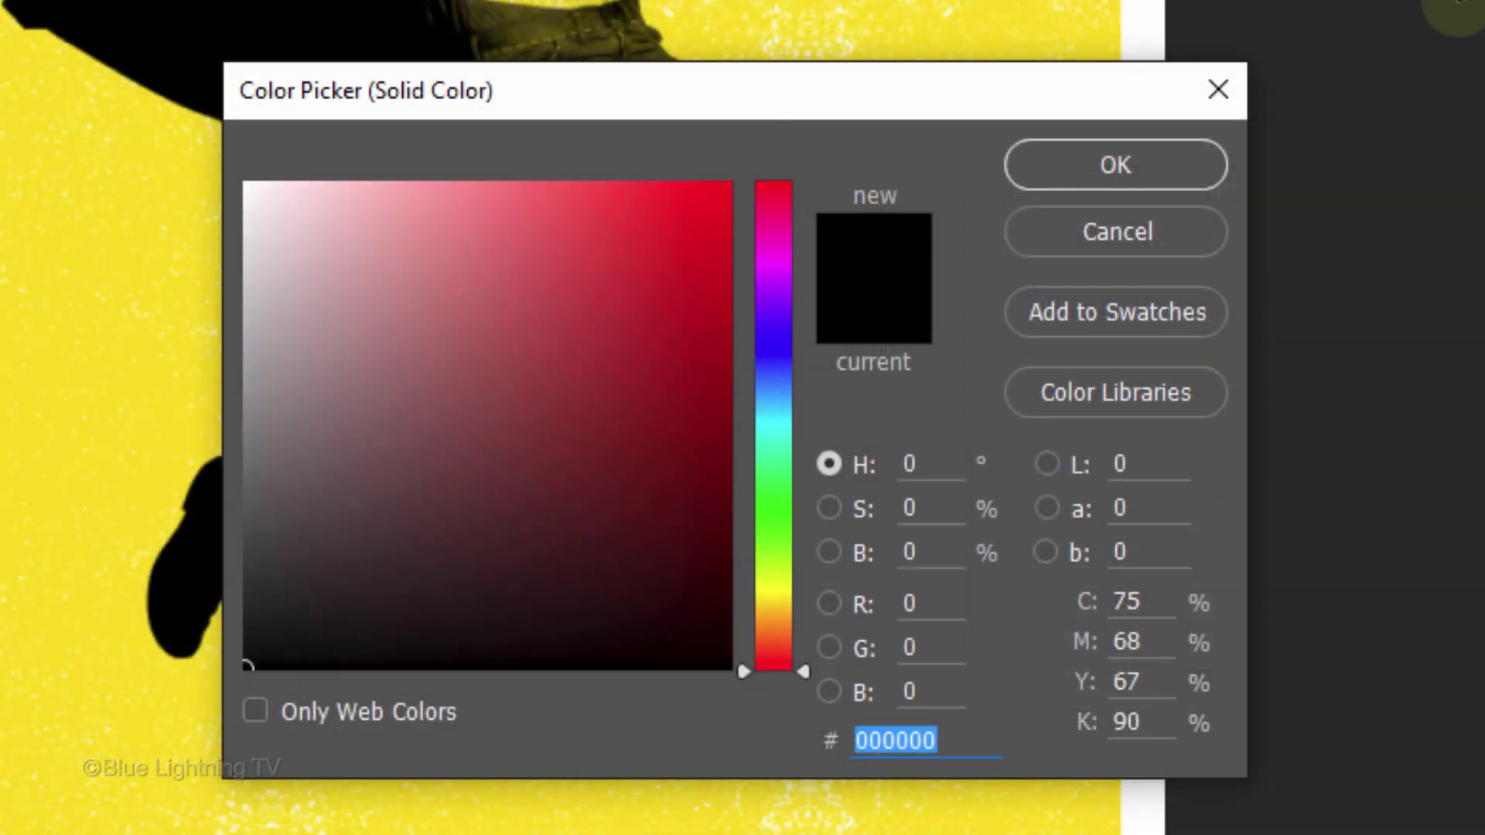
{"action": "type", "text": "ff0000"}
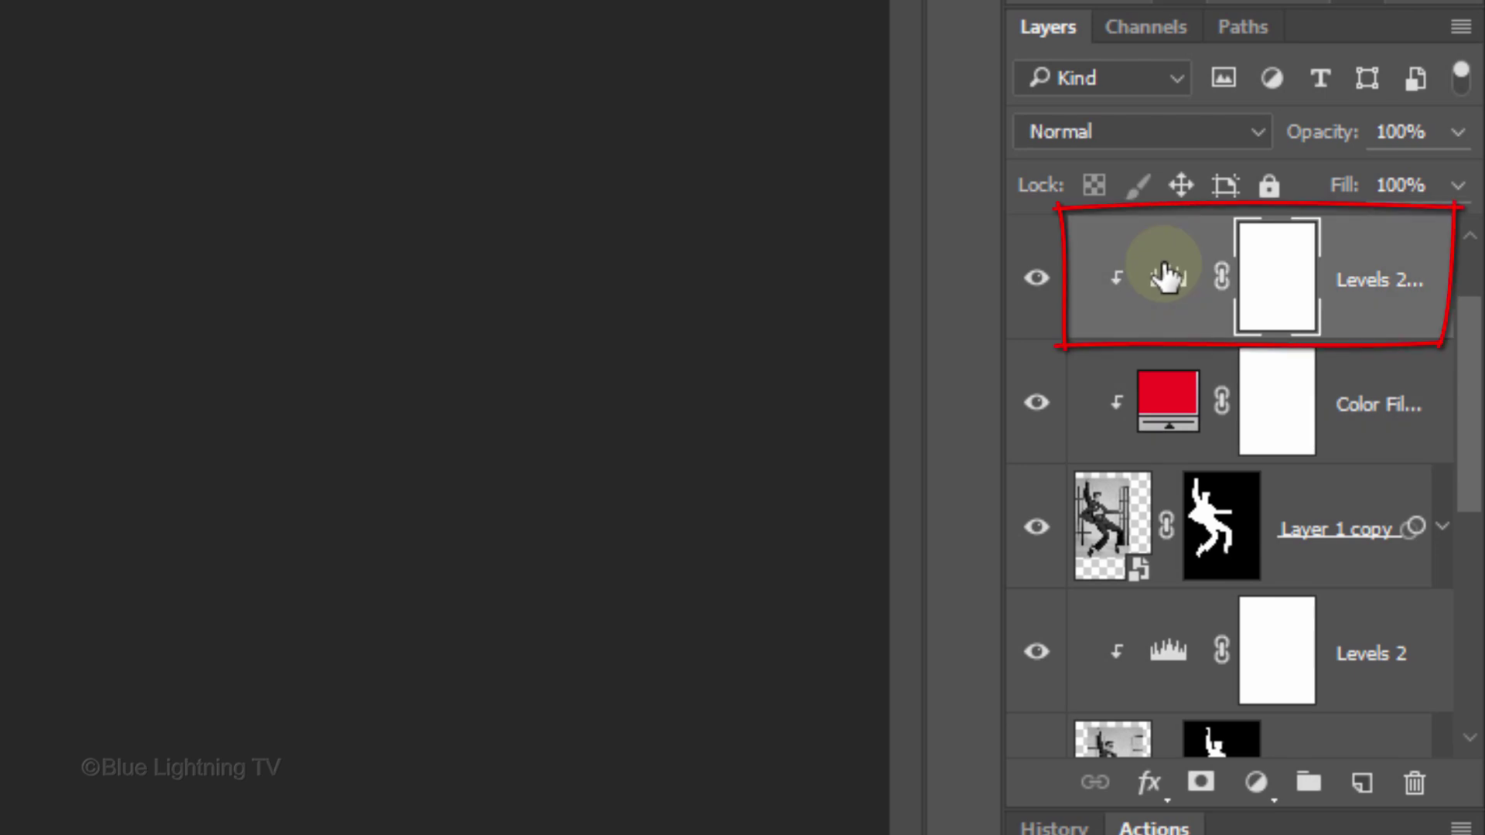
- Duplicate the red Elvis copy together with its red fill and Levels adjustments
{"action": "left_click", "coordinate": [1111, 534], "text": "shift"}
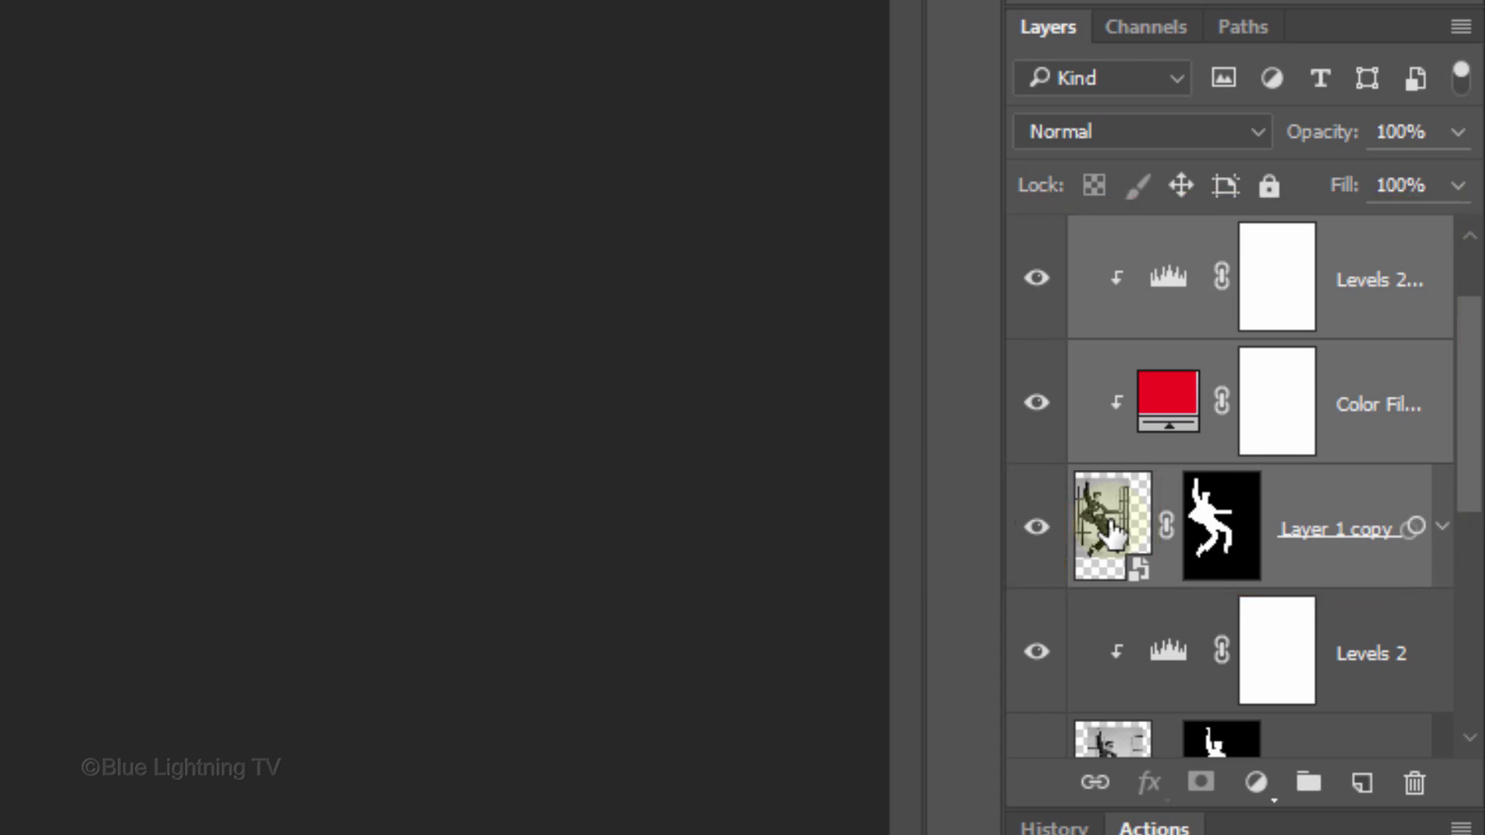
{"action": "key", "text": "ctrl+j"}
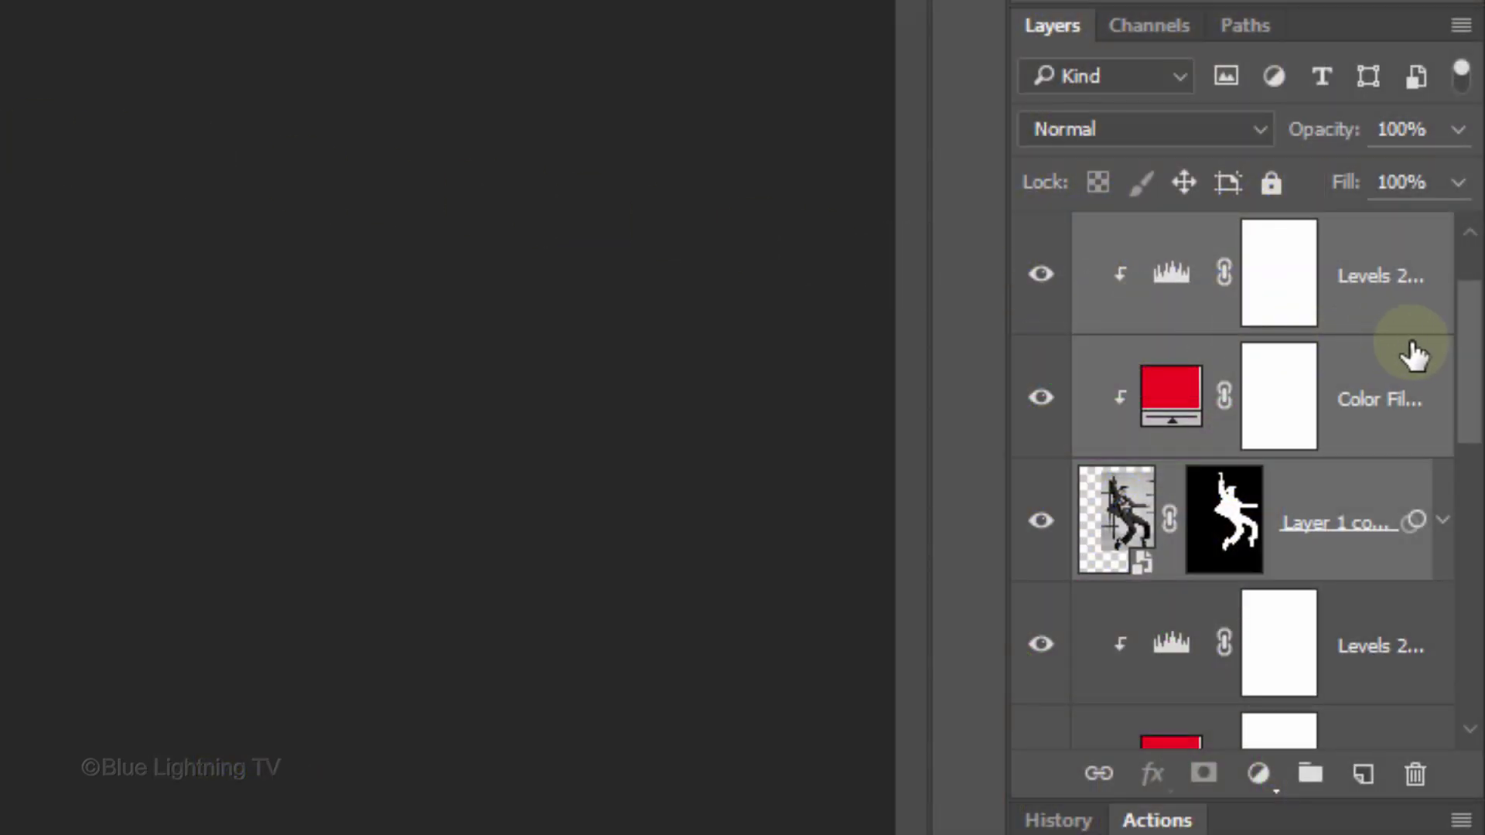
{"action": "scroll", "coordinate": [1475, 377], "scroll_direction": "down", "scroll_amount": 1}
{"action": "scroll", "coordinate": [1472, 418], "scroll_direction": "up", "scroll_amount": 1}
- Load Layer 1's mask silhouette as a selection and fill Layer 1 copy's mask with black there
{"action": "key", "text": "ctrl"}
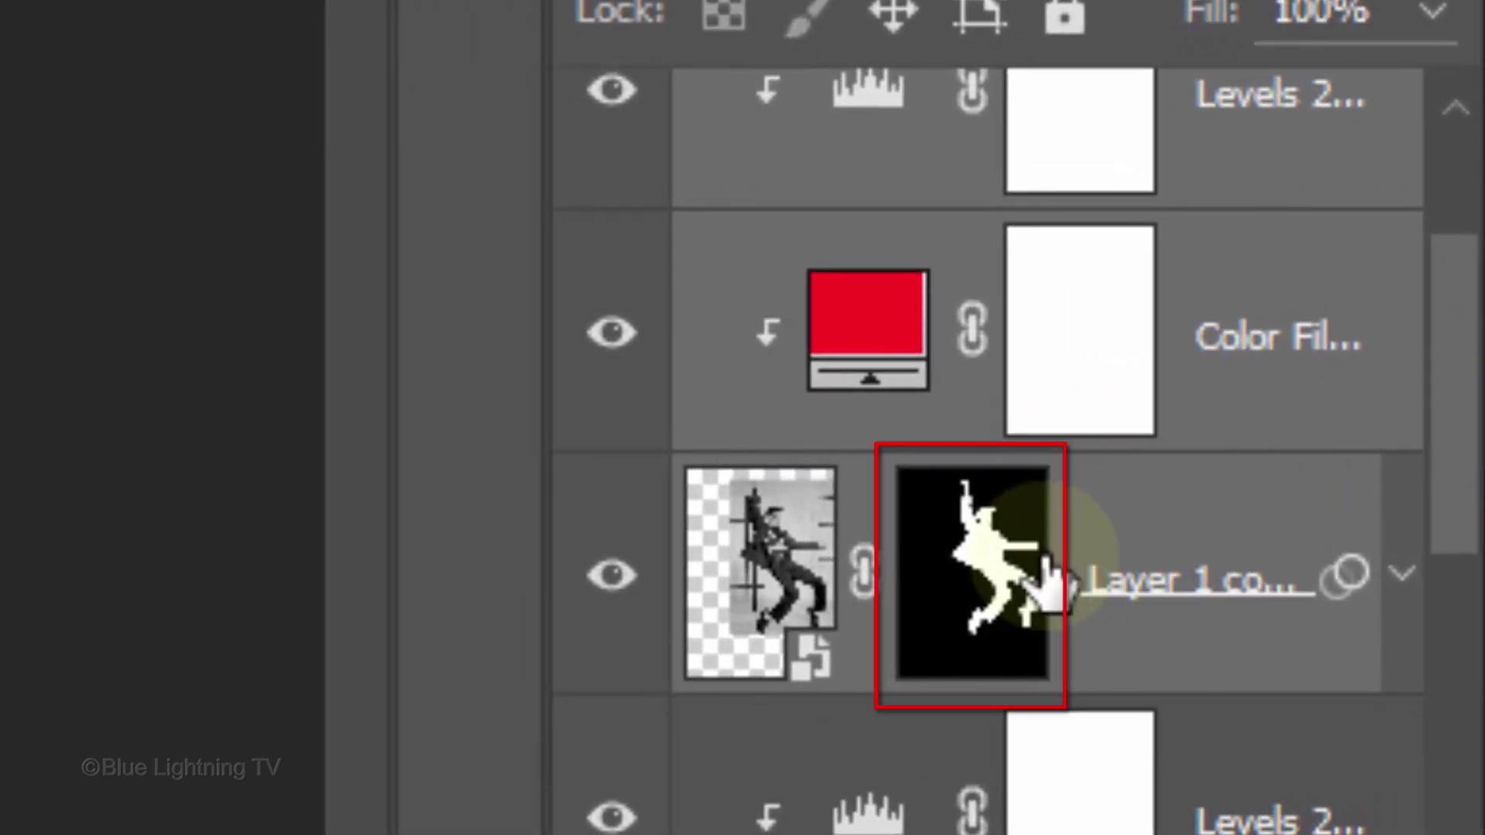
{"action": "left_click", "coordinate": [980, 570]}
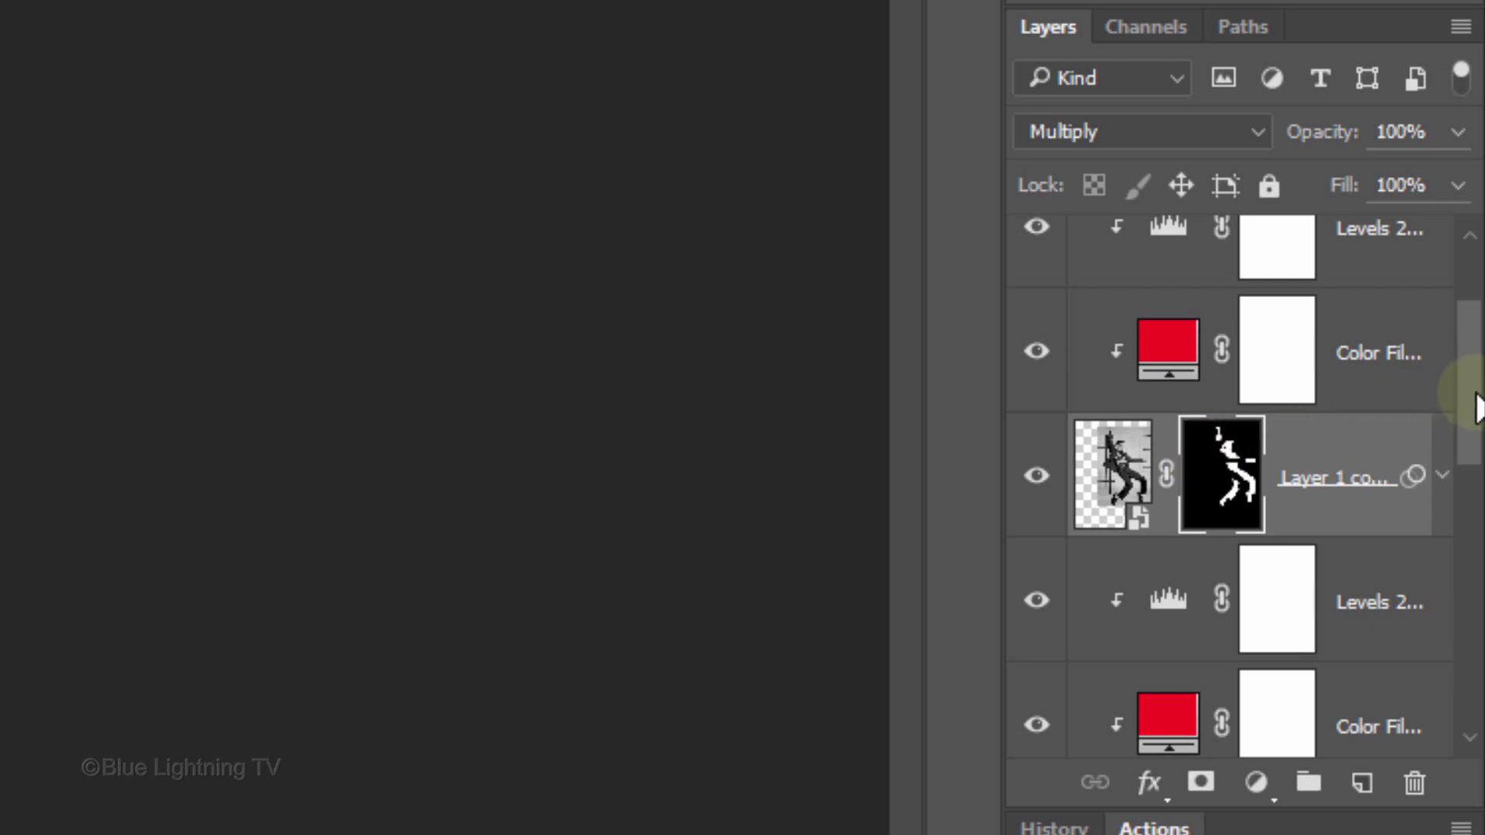
{"action": "left_click_drag", "start_coordinate": [1469, 406], "coordinate": [1471, 383]}
- Group the layers from the top Levels 2 down to Layer 1 and name the group 'Elvis'
{"action": "left_click", "coordinate": [1171, 327]}
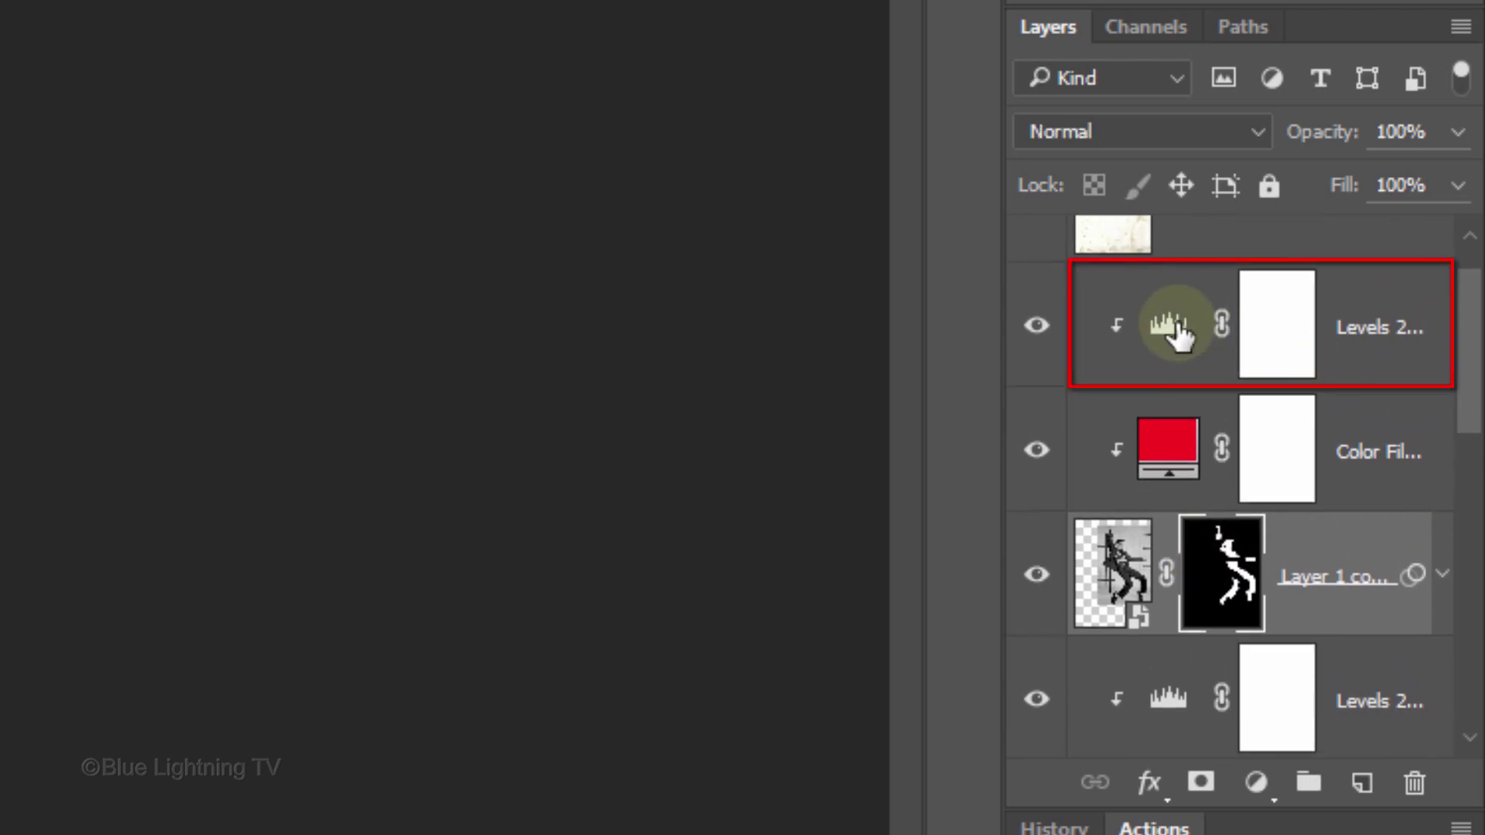
{"action": "left_click", "coordinate": [1171, 332]}
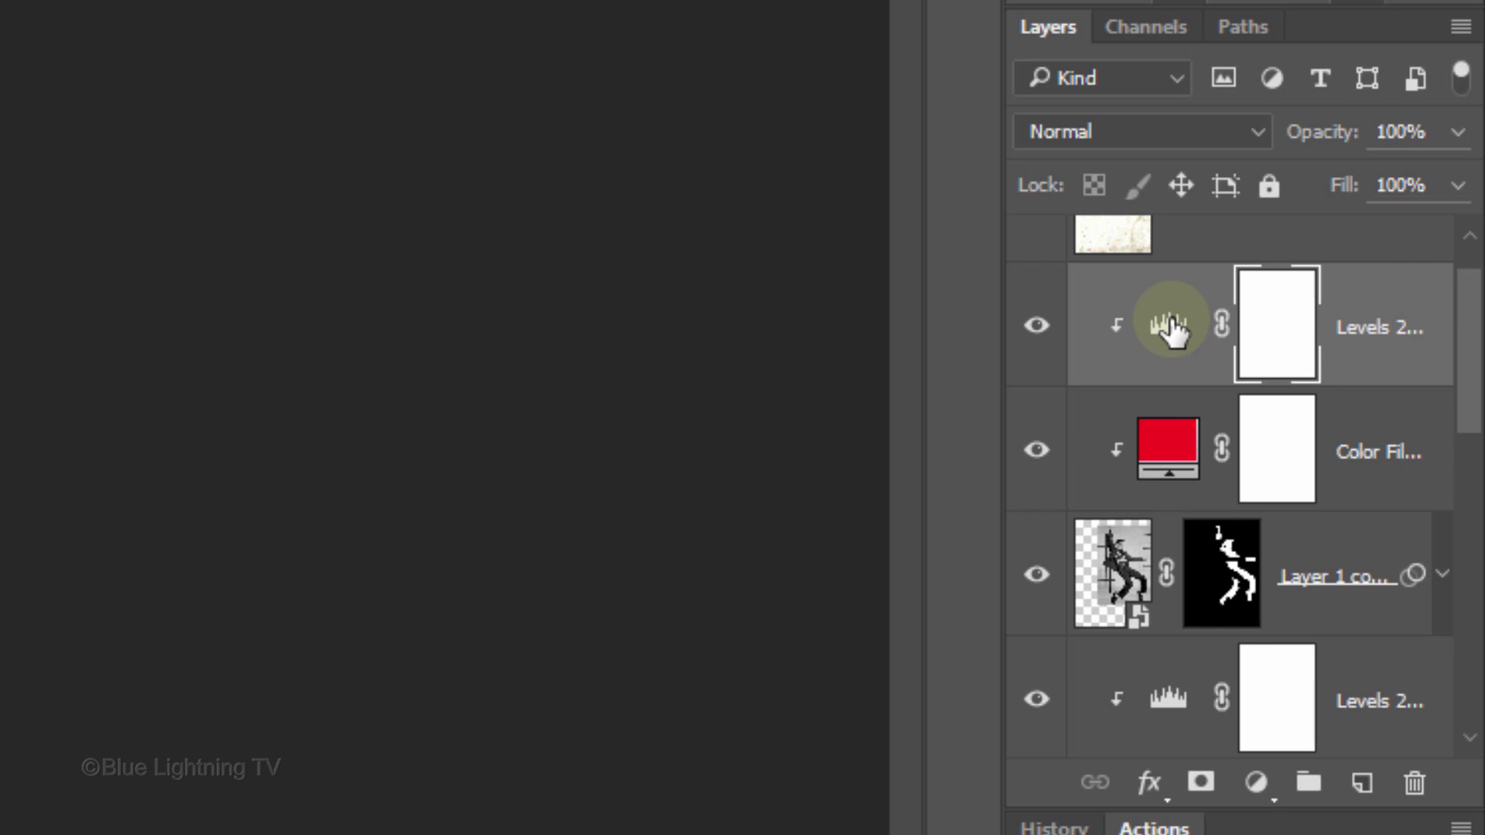
{"action": "left_click_drag", "start_coordinate": [1469, 355], "coordinate": [1471, 604]}
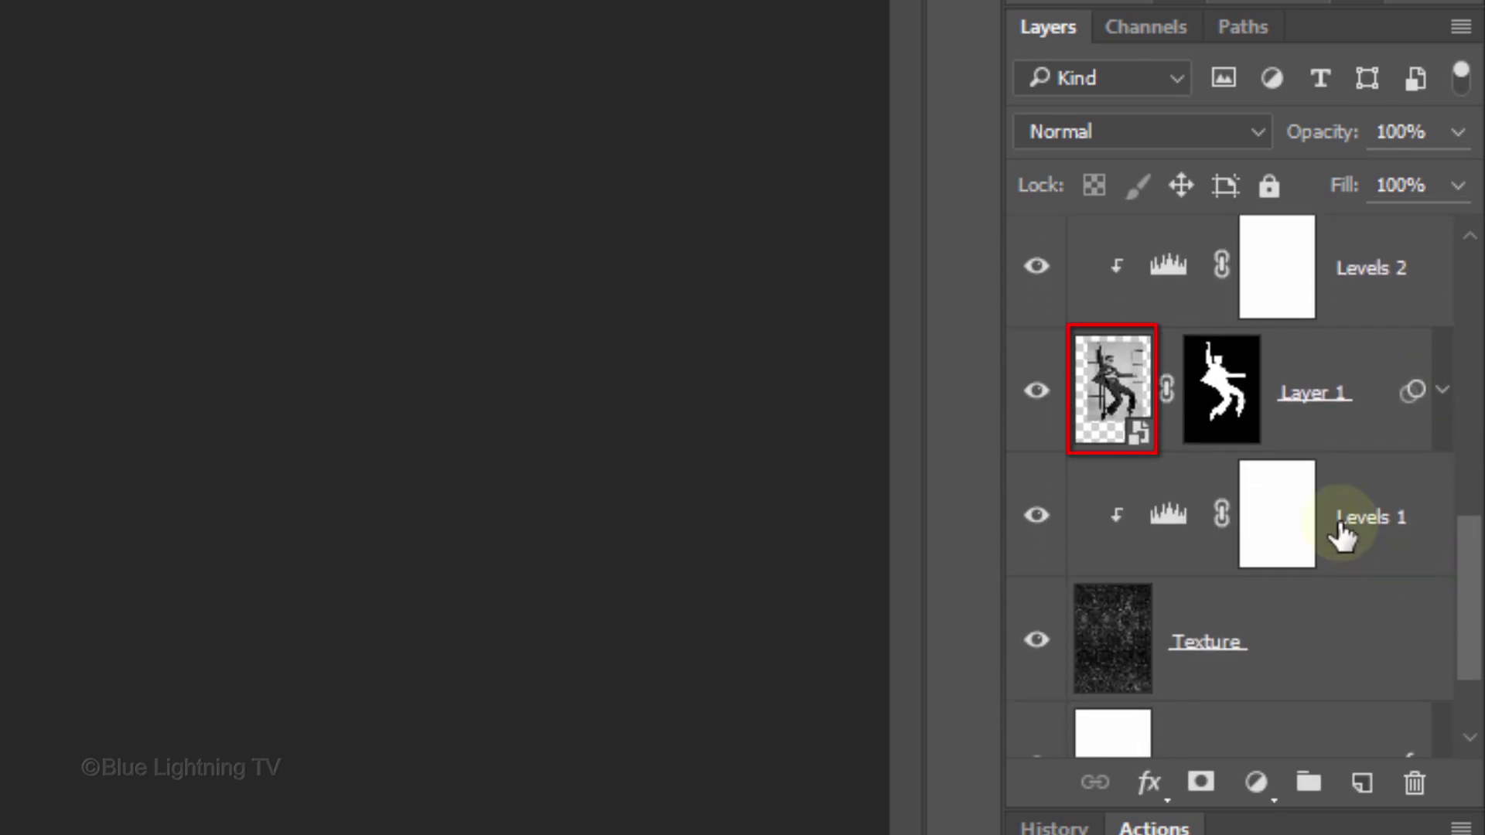
{"action": "key", "text": "shift"}
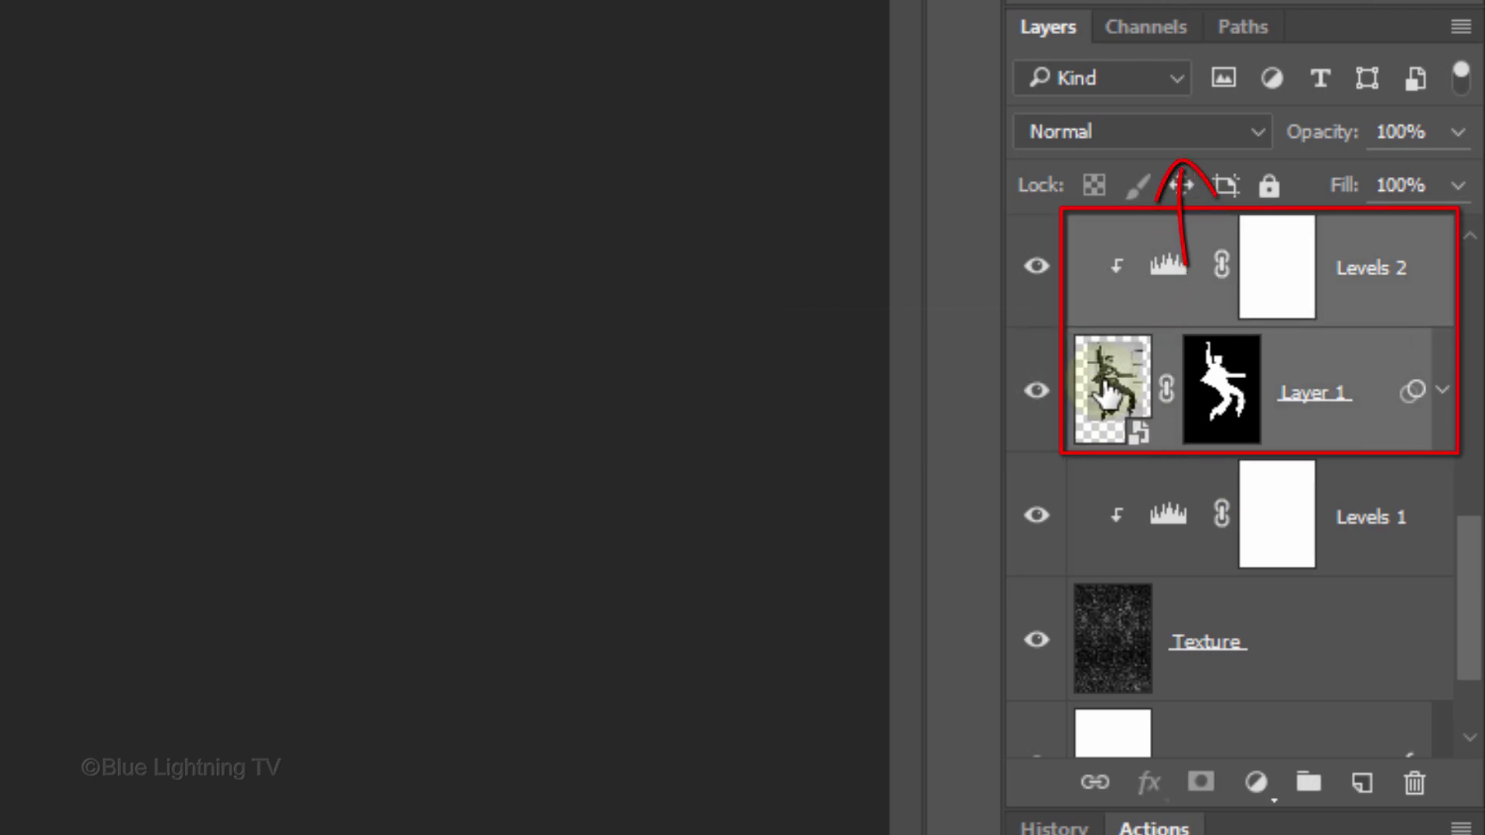
{"action": "key", "text": "ctrl+g"}
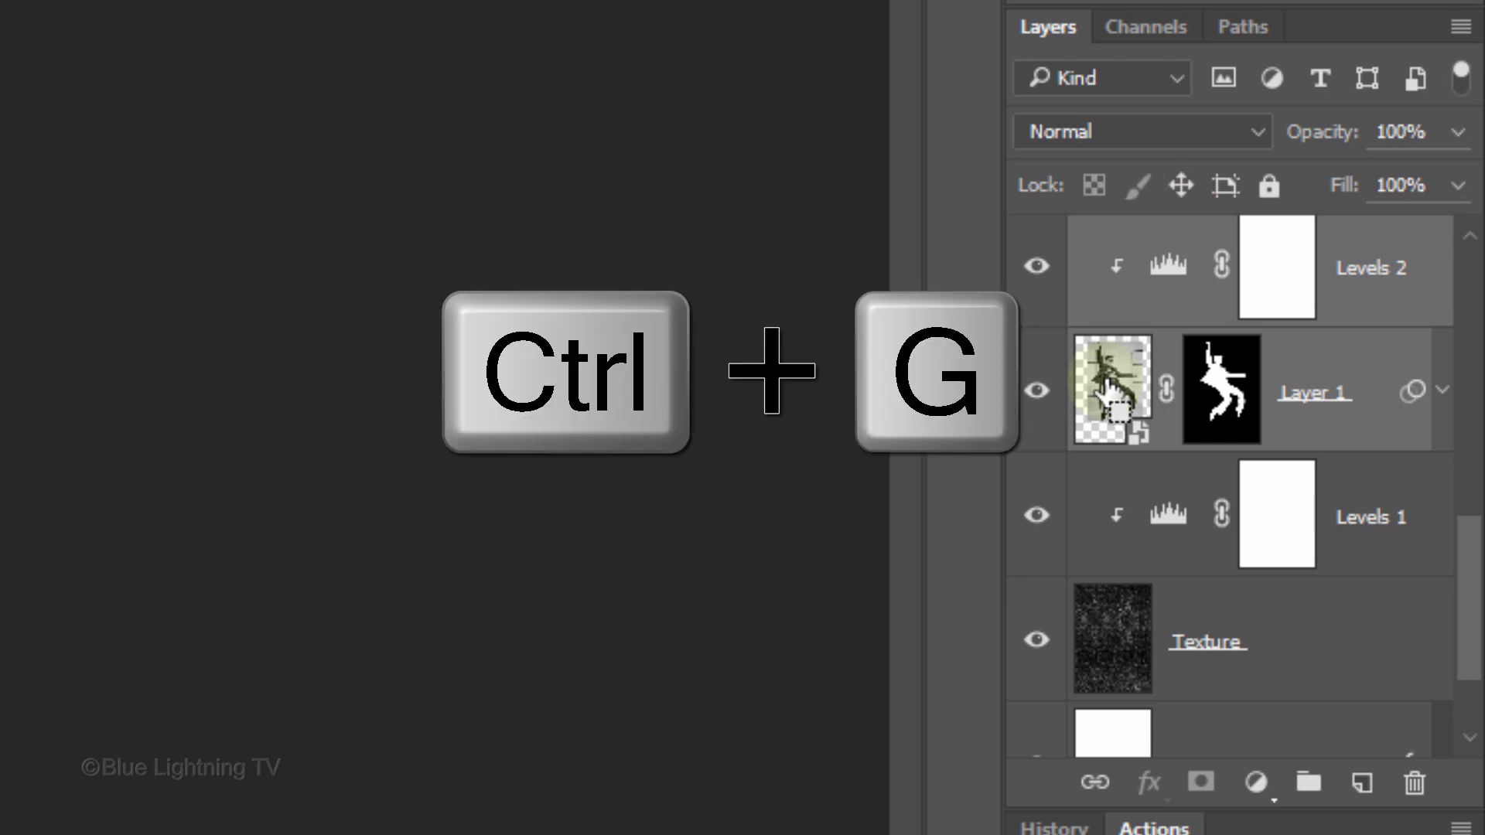
{"action": "key", "text": "ctrl+g"}
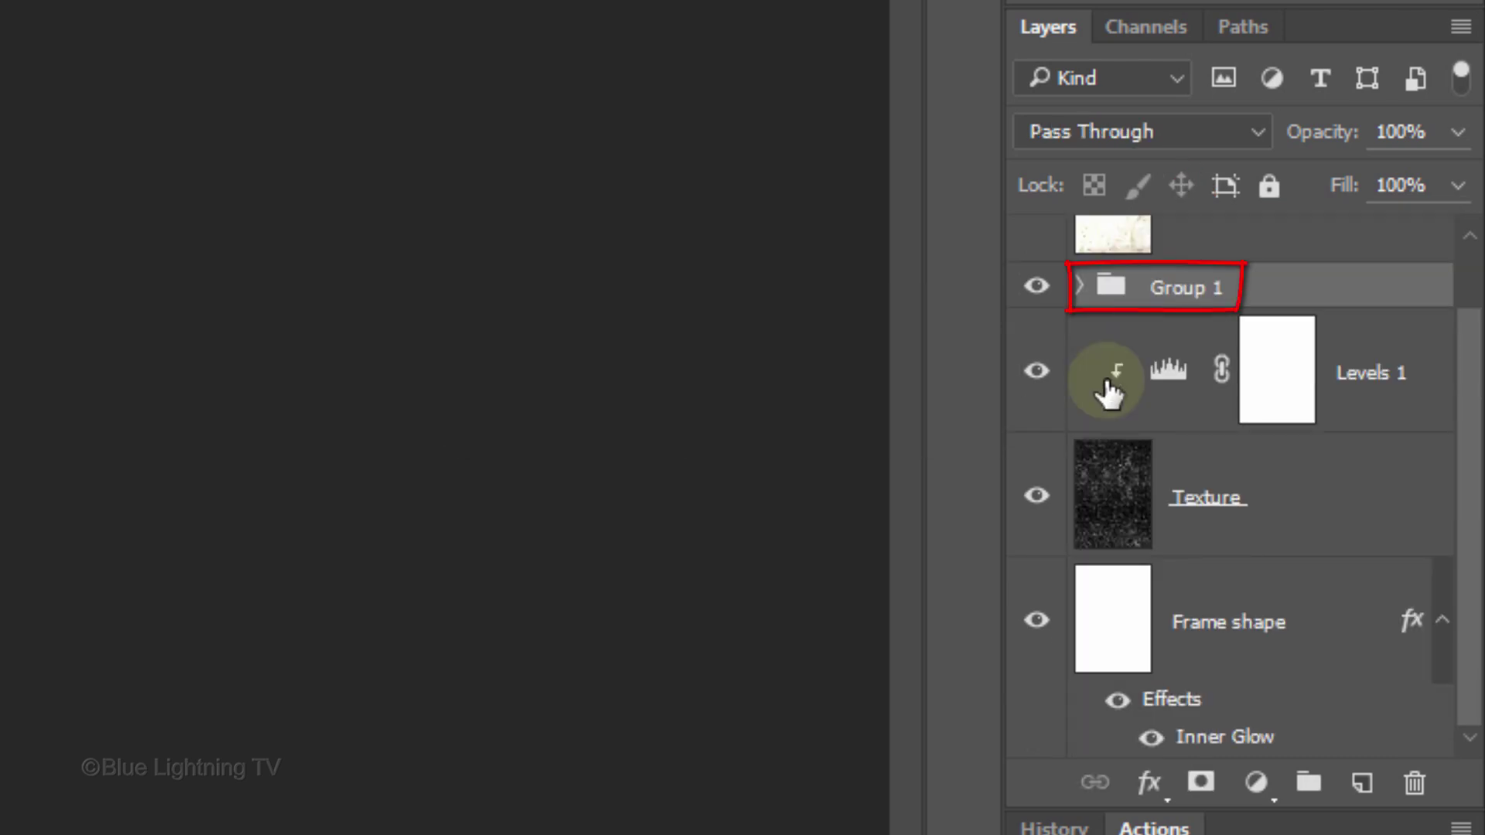
{"action": "double_click", "coordinate": [1118, 290]}
{"action": "type", "text": "Elvis"}
{"action": "key", "text": "Return"}
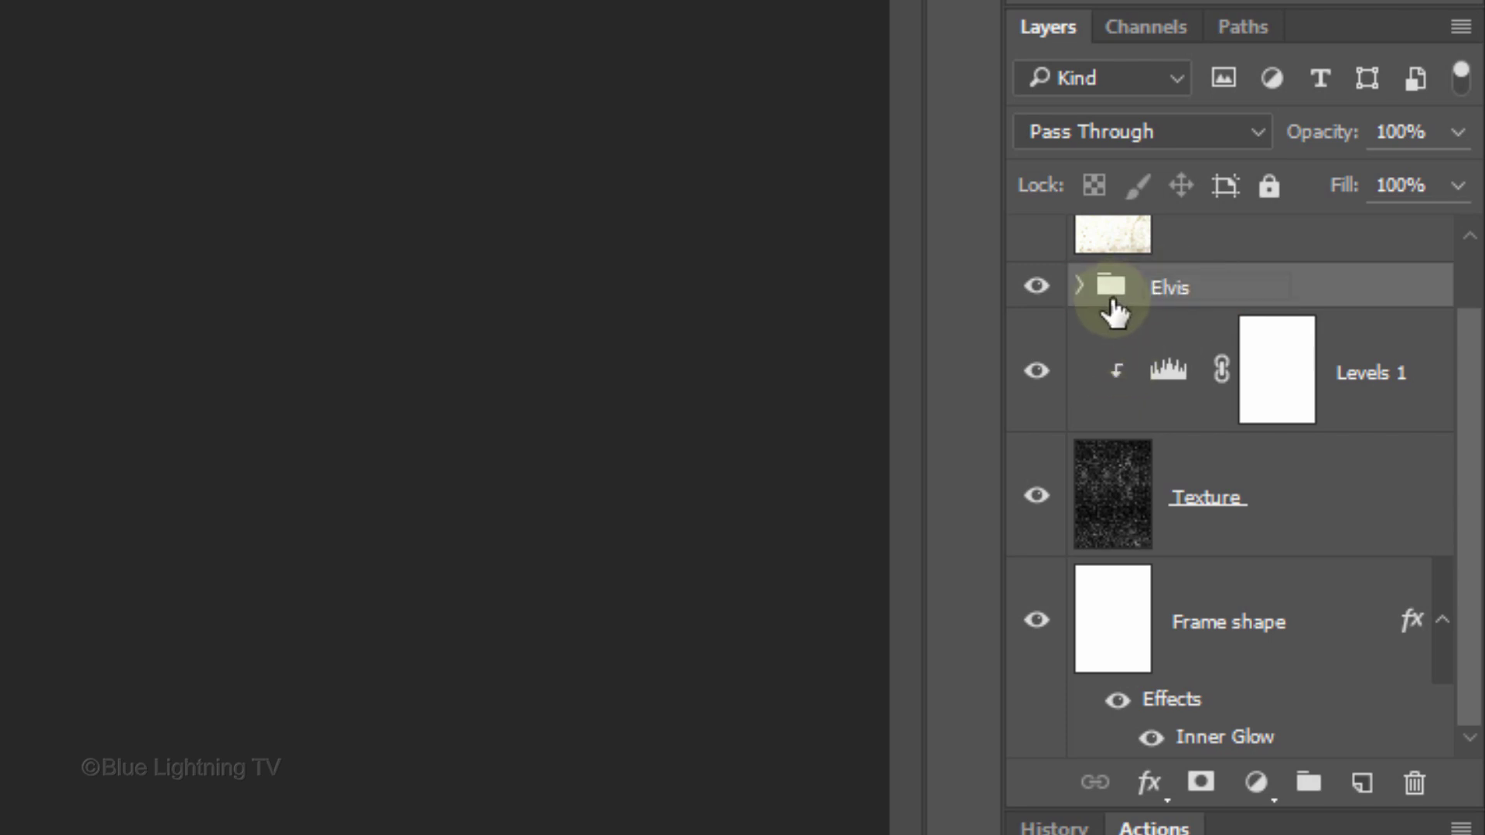
{"action": "left_click", "coordinate": [1106, 125]}
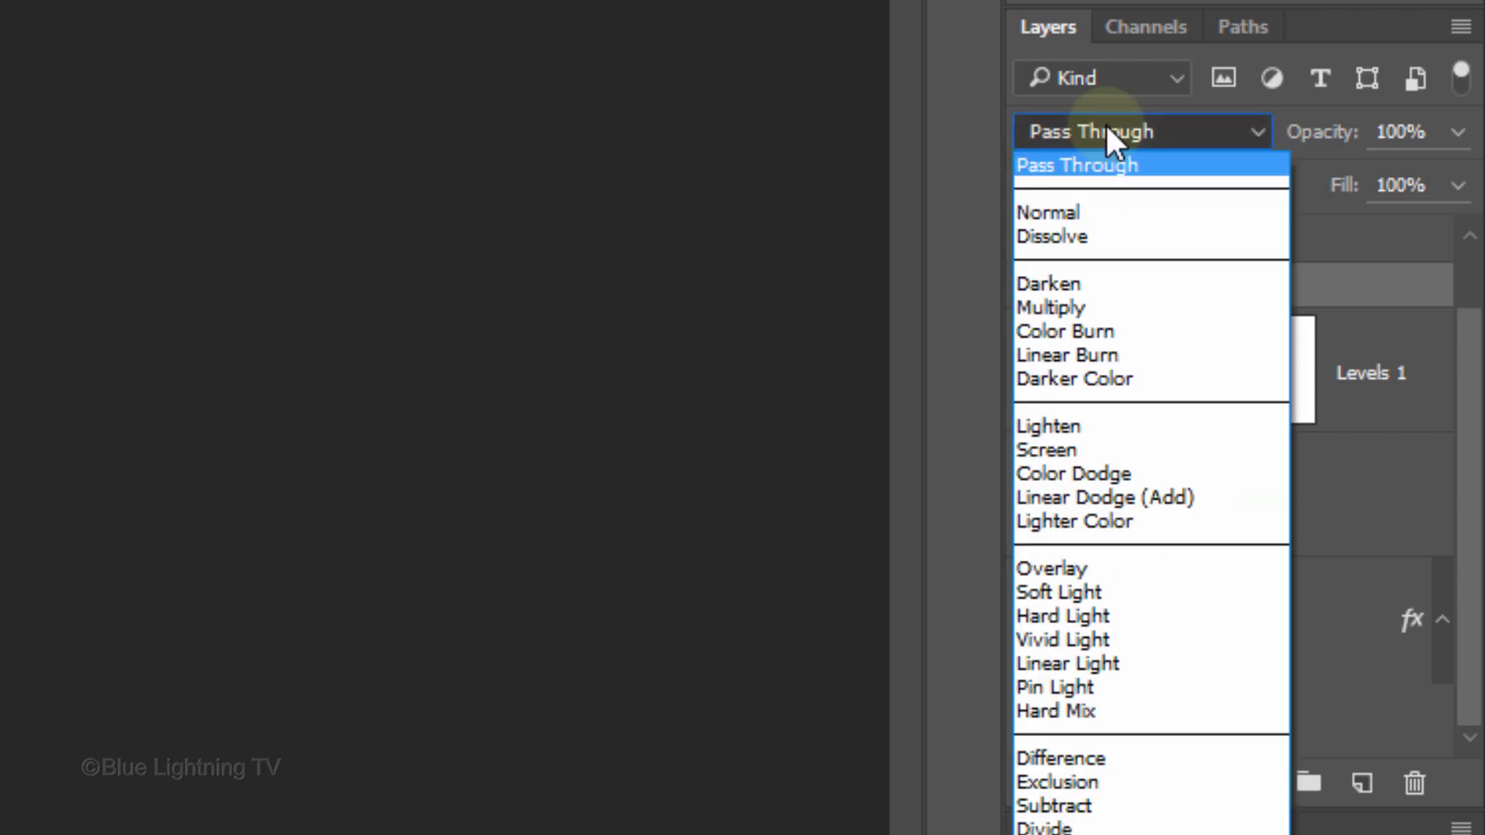
- Set the Elvis group to Multiply and clip a Texture layer copy above it
{"action": "left_click", "coordinate": [1083, 307]}
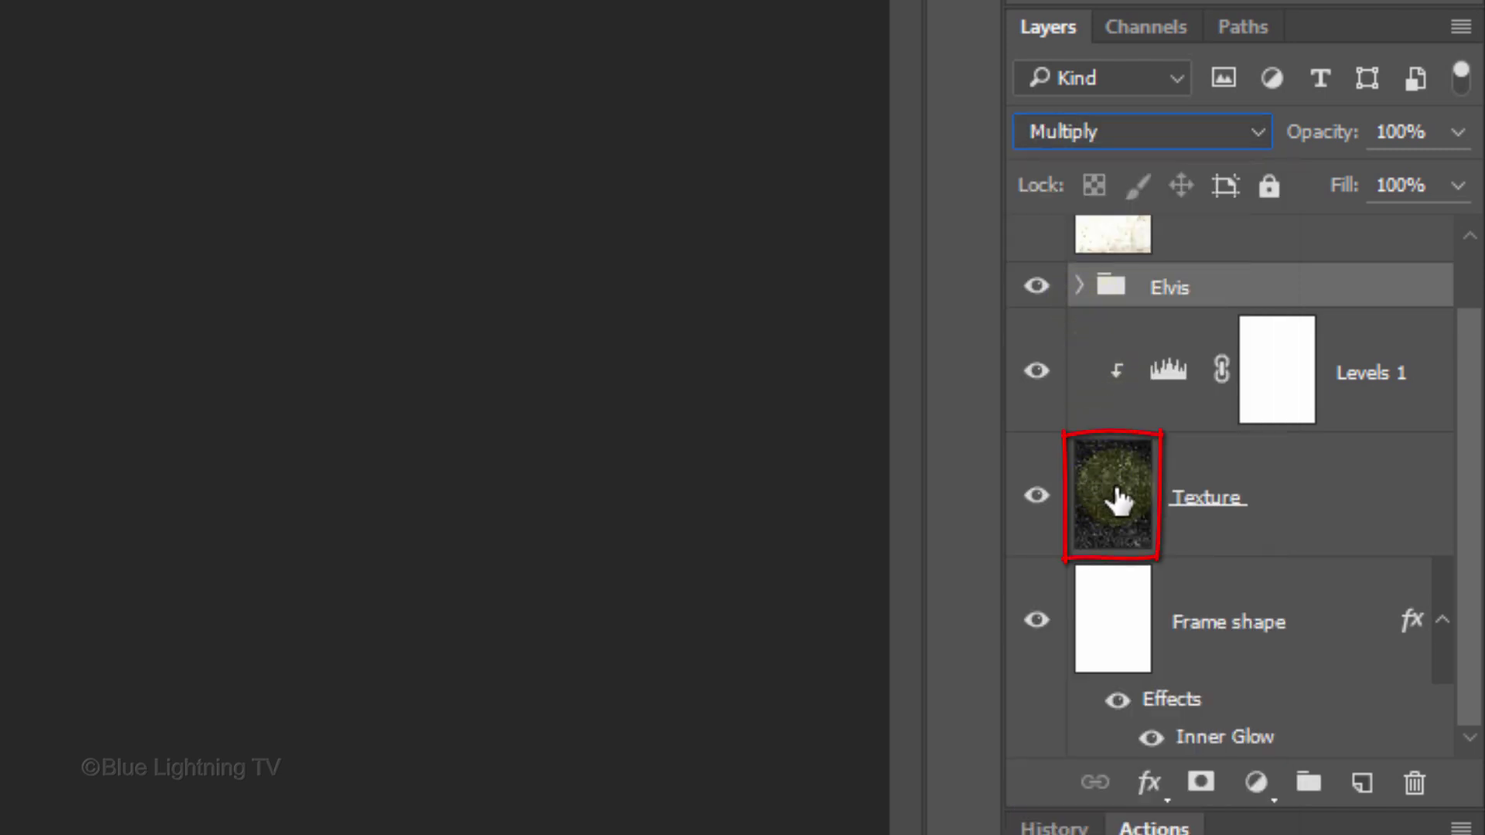
{"action": "key", "text": "alt"}
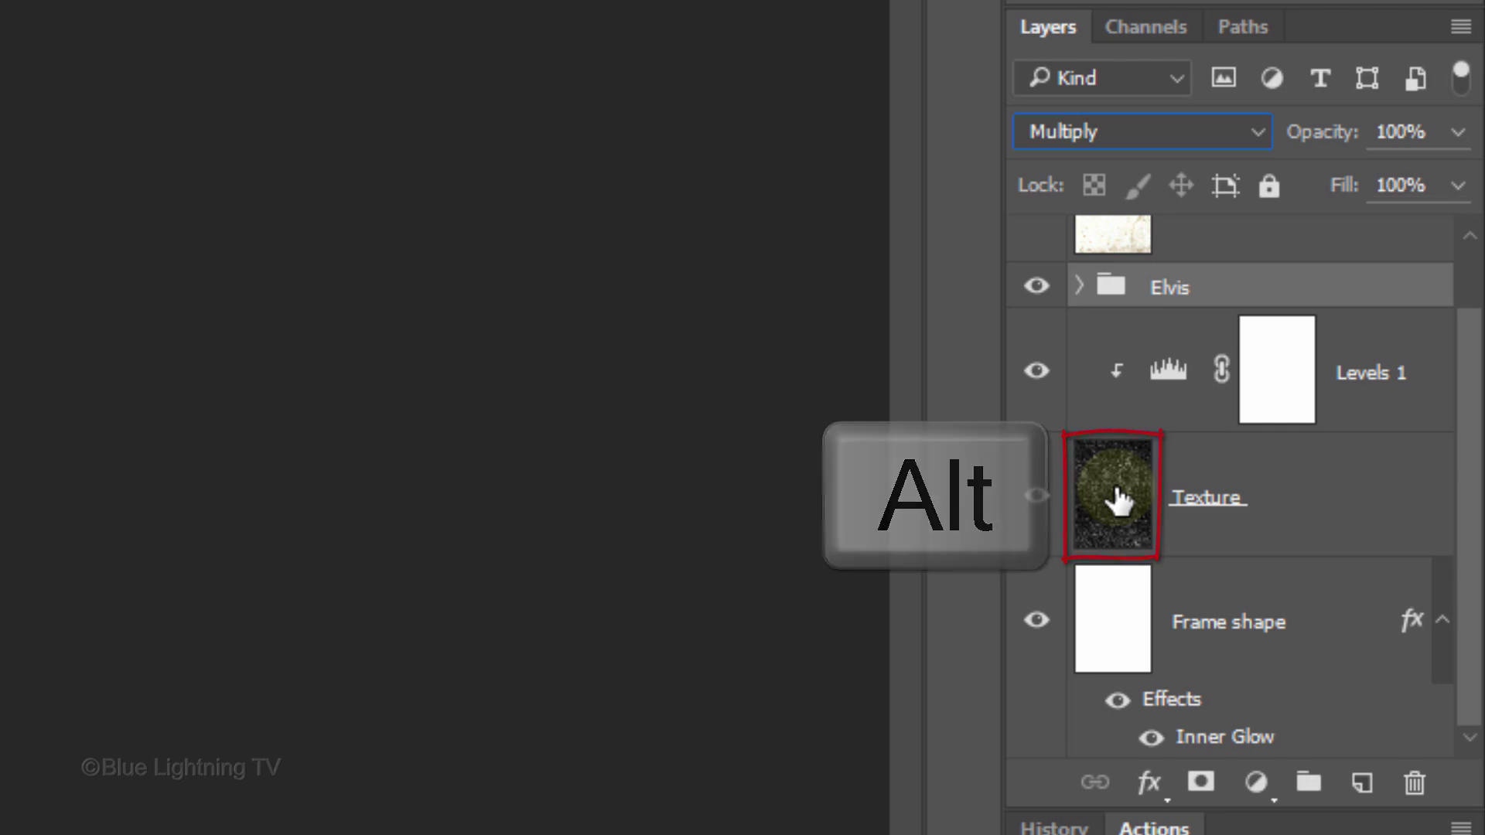
{"action": "left_click_drag", "start_coordinate": [1118, 500], "coordinate": [1154, 273]}
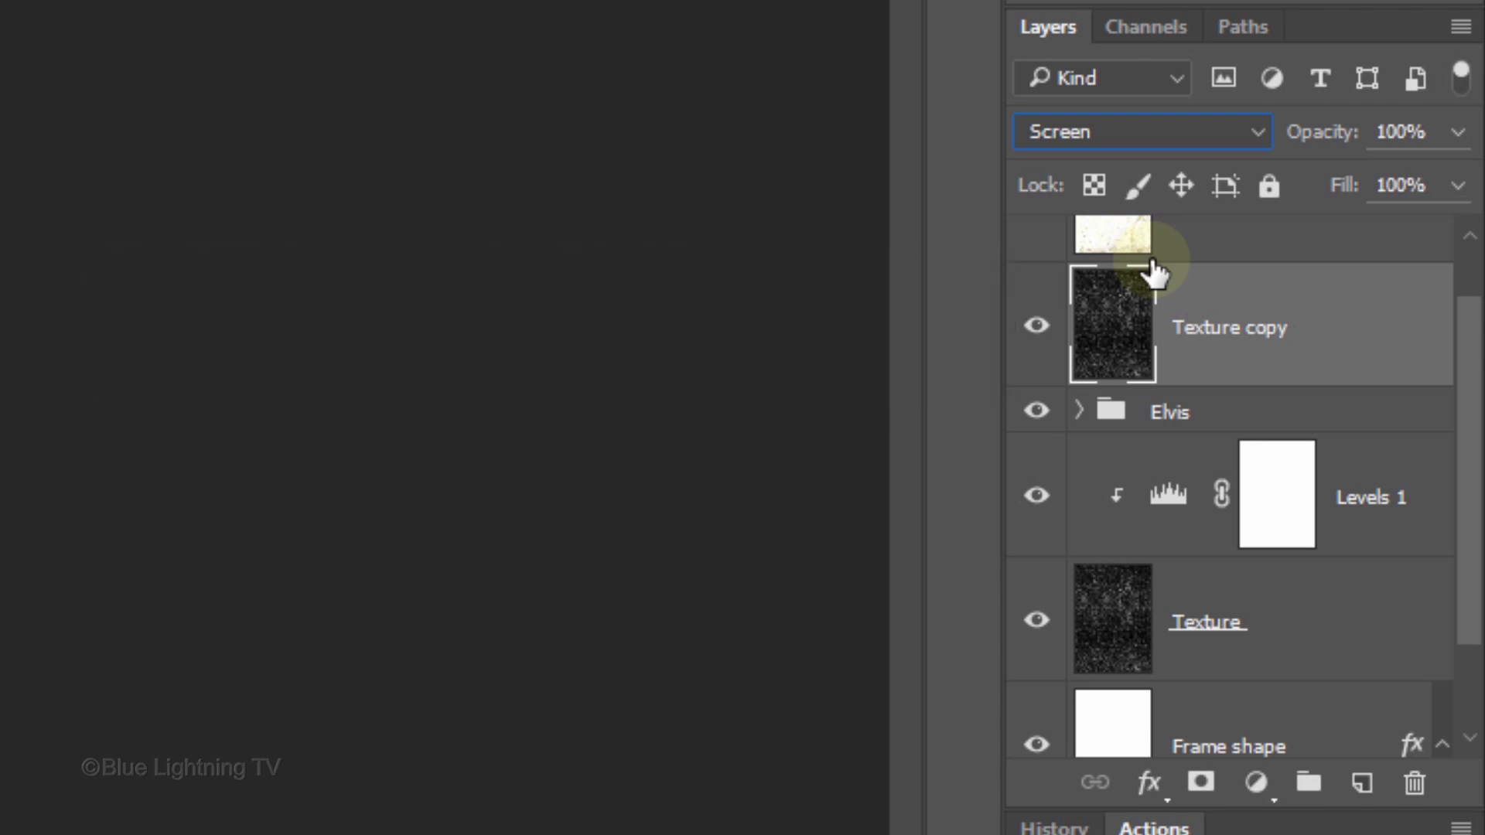
{"action": "key", "text": "ctrl+alt+g"}
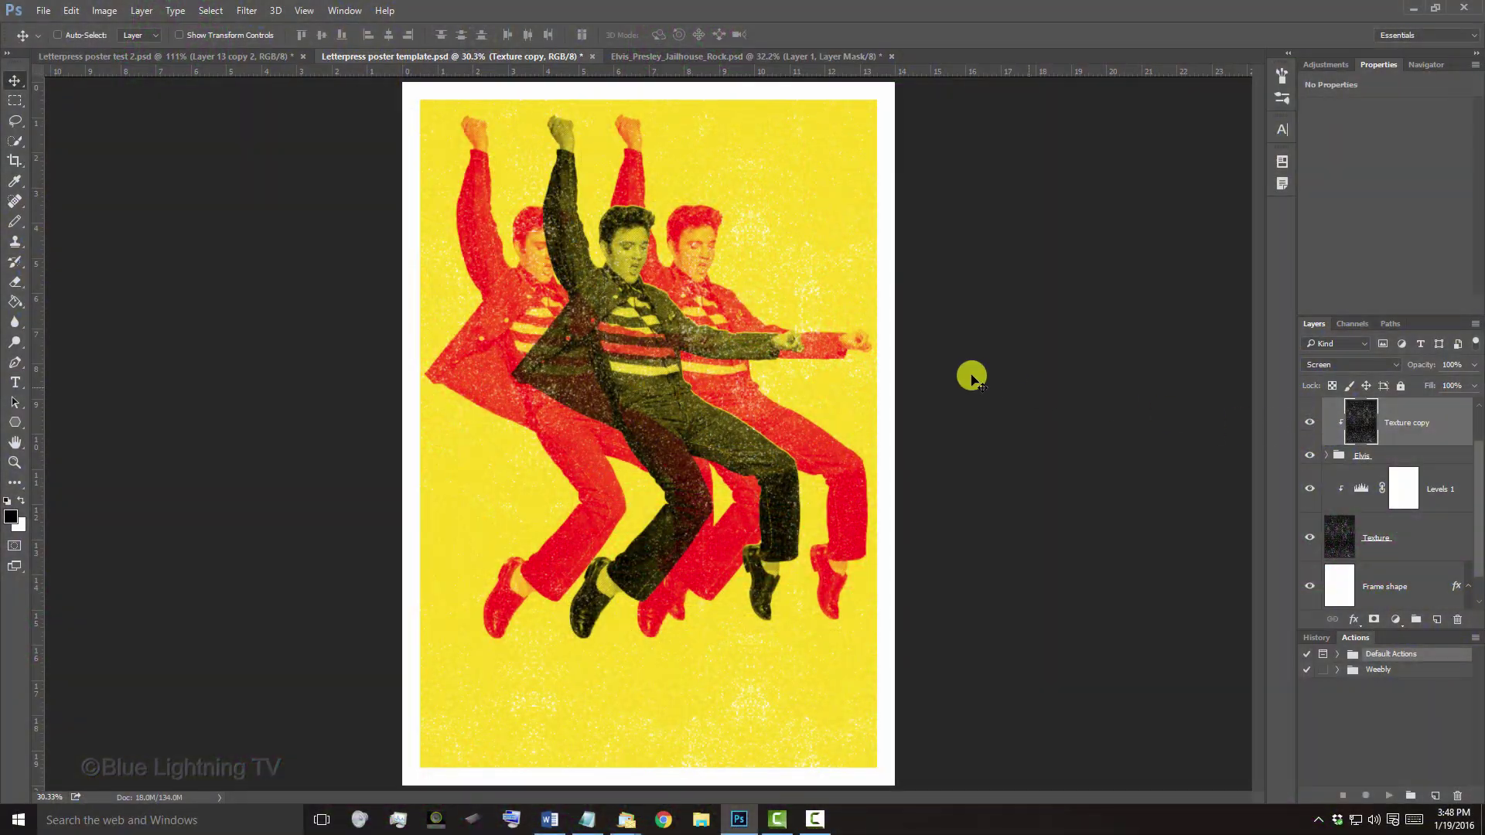
- Zoom in on the central figure and nudge the clipped Texture copy to shift its speckles
{"action": "key", "text": "z"}
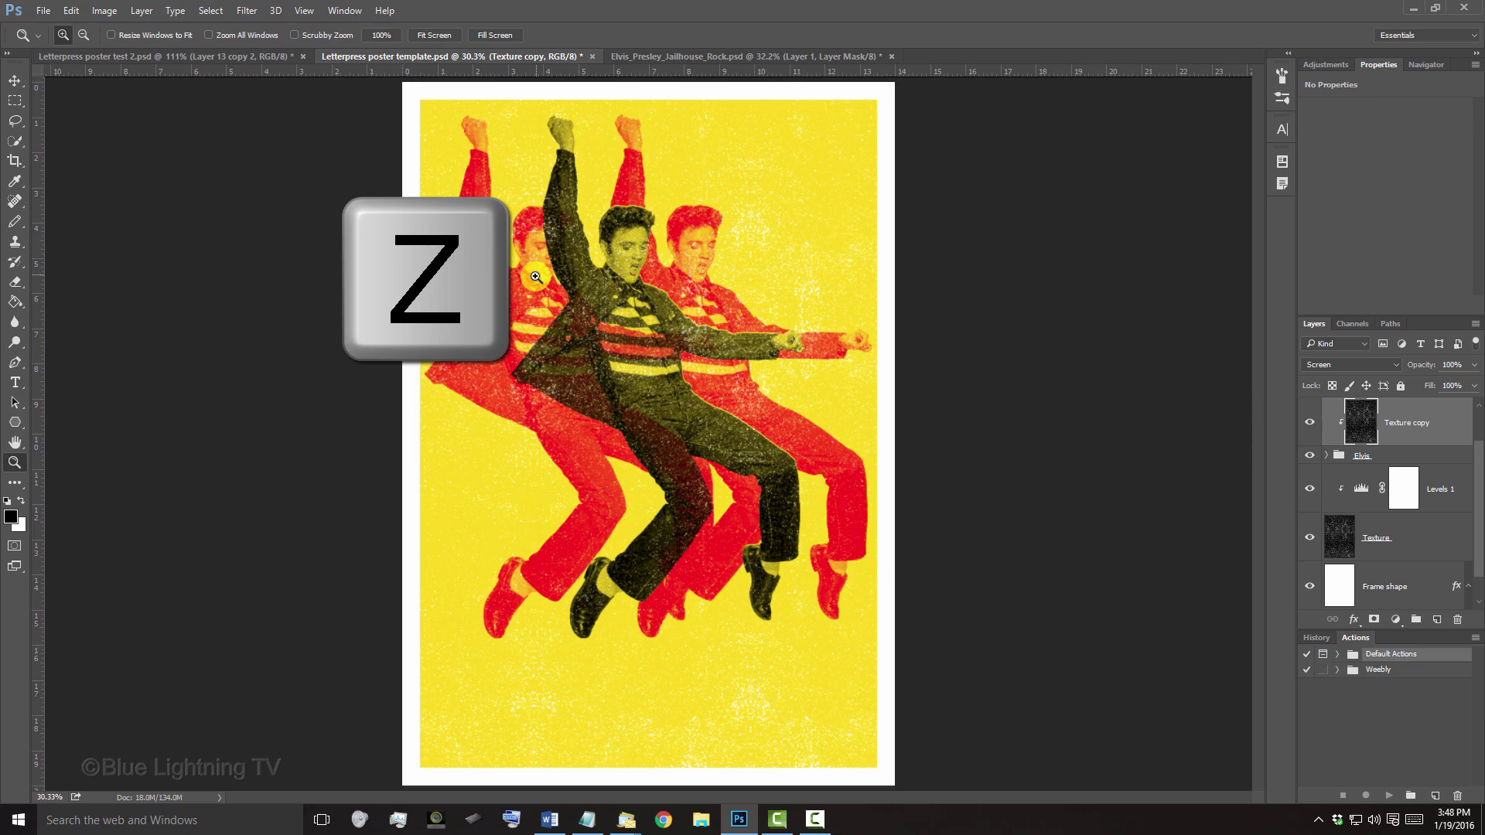
{"action": "left_click_drag", "start_coordinate": [536, 276], "coordinate": [798, 413]}
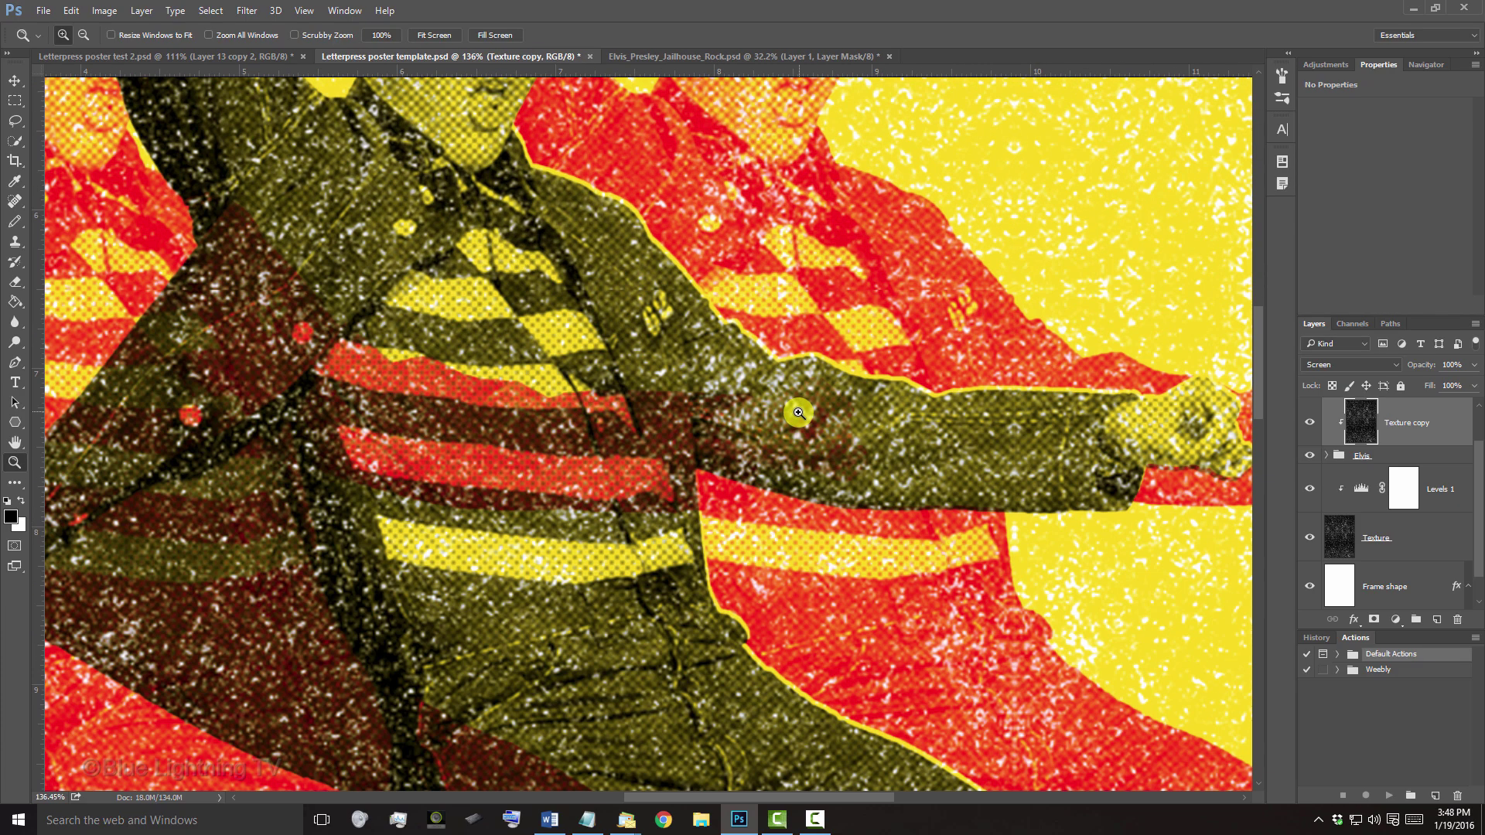
{"action": "key", "text": "v"}
{"action": "key", "text": "v"}
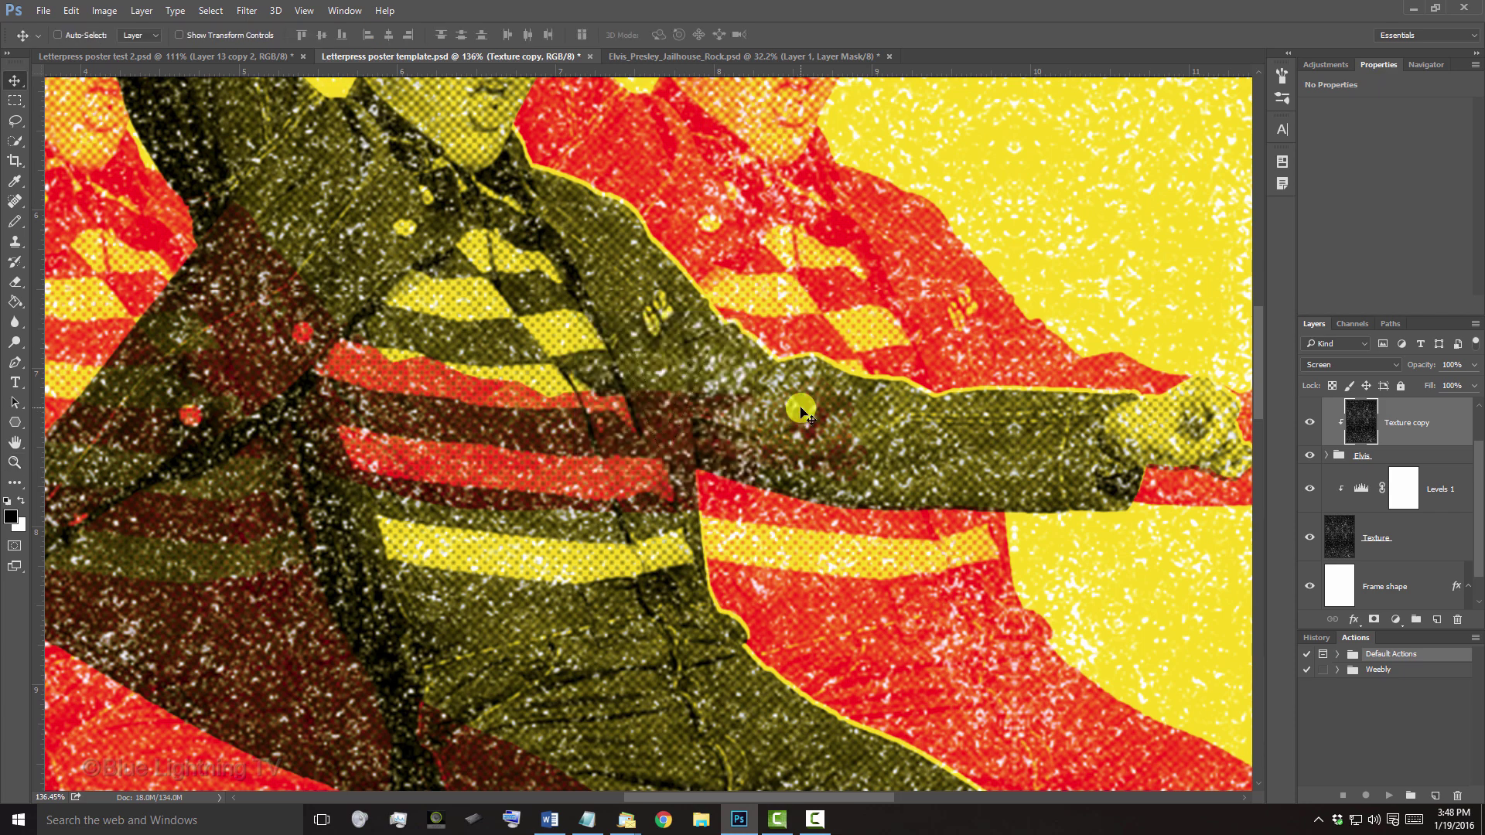
{"action": "left_click_drag", "start_coordinate": [800, 411], "coordinate": [816, 408]}
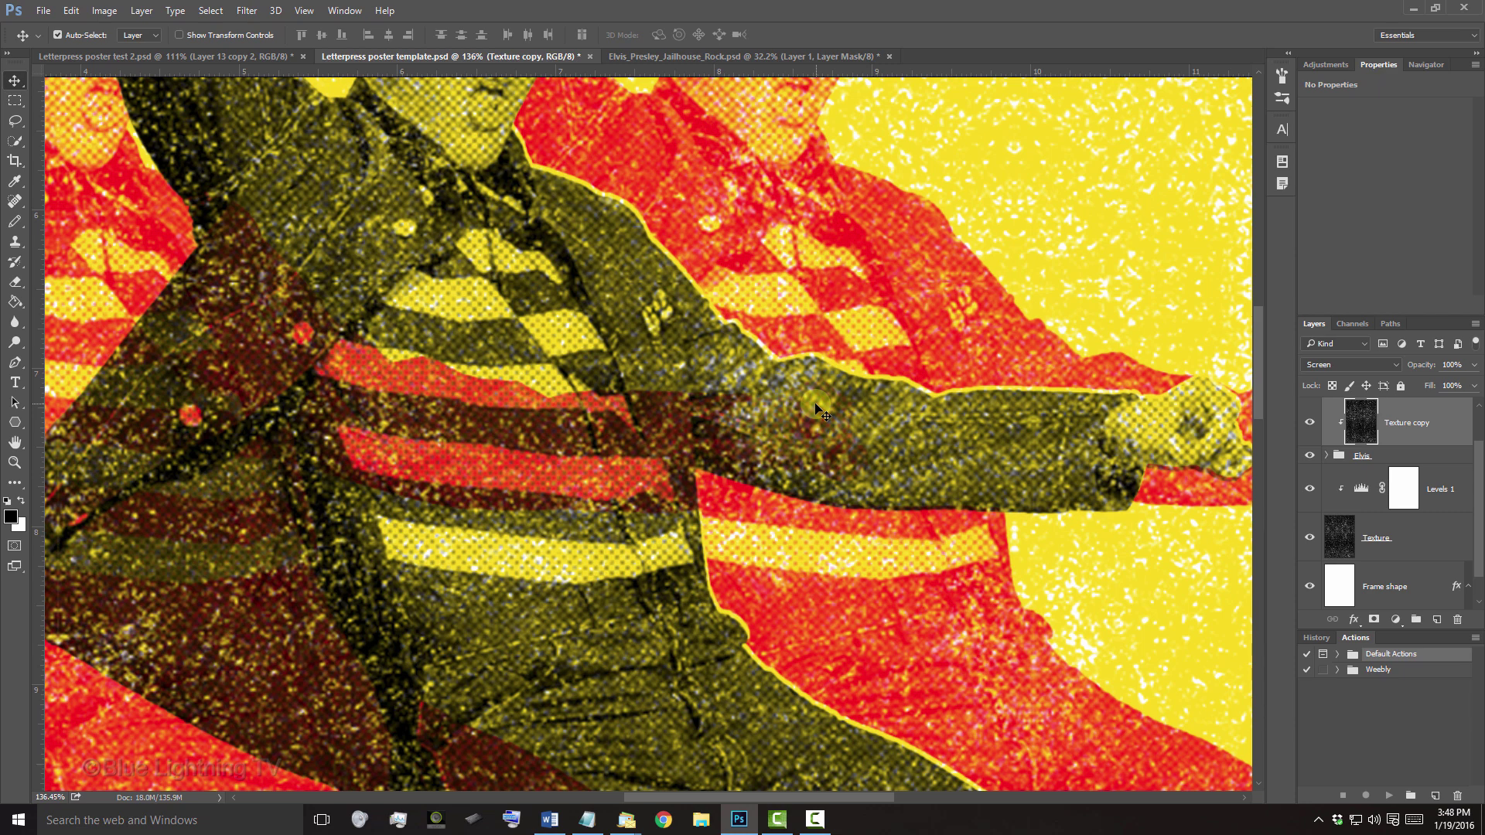
- Lower the Texture copy's Levels white output to 100
{"action": "key", "text": "ctrl+l"}
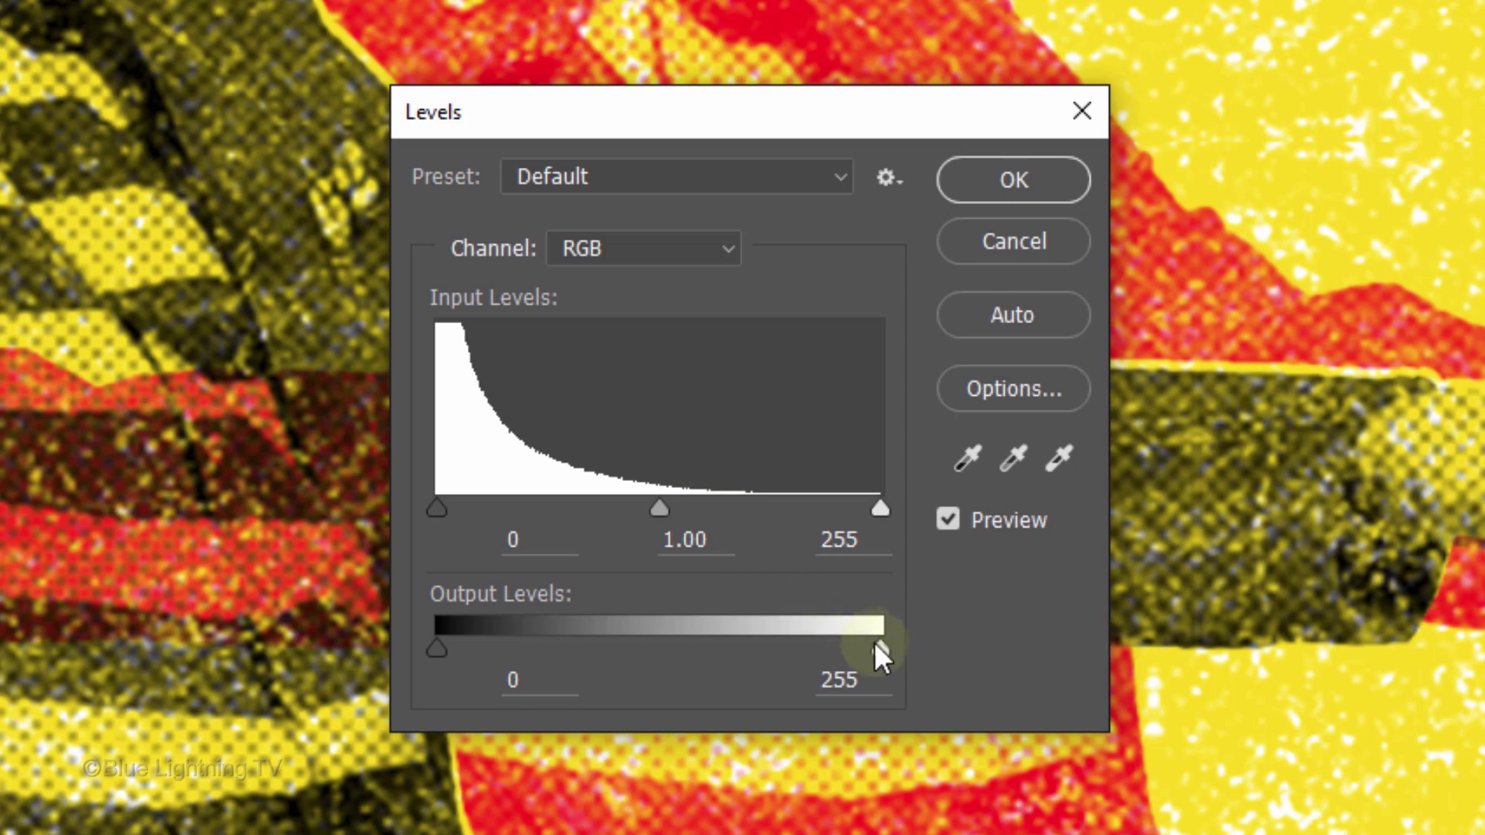
{"action": "left_click", "coordinate": [883, 654]}
{"action": "left_click_drag", "start_coordinate": [884, 660], "coordinate": [615, 658]}
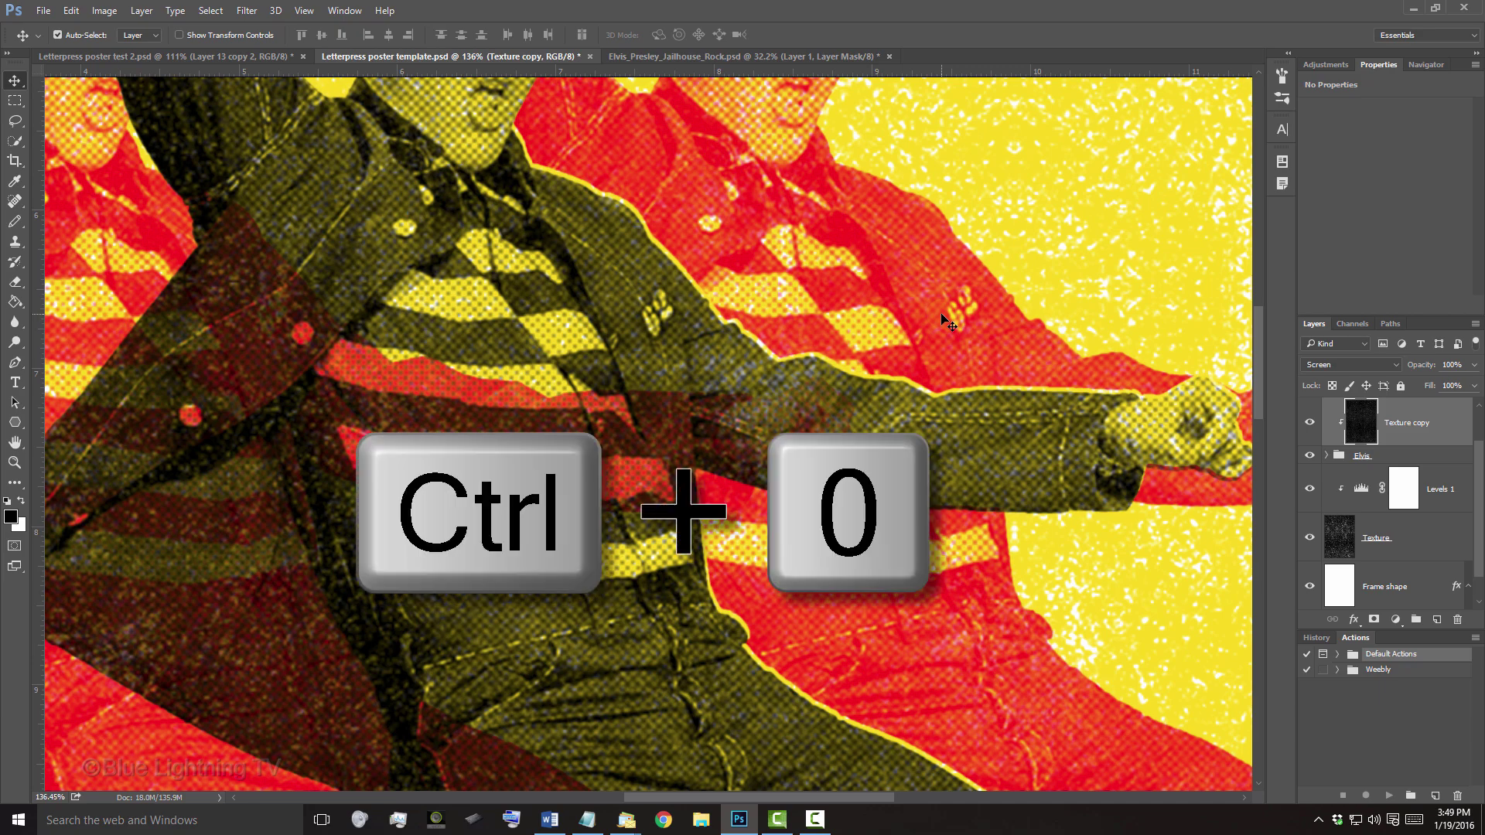
{"action": "key", "text": "ctrl+0"}
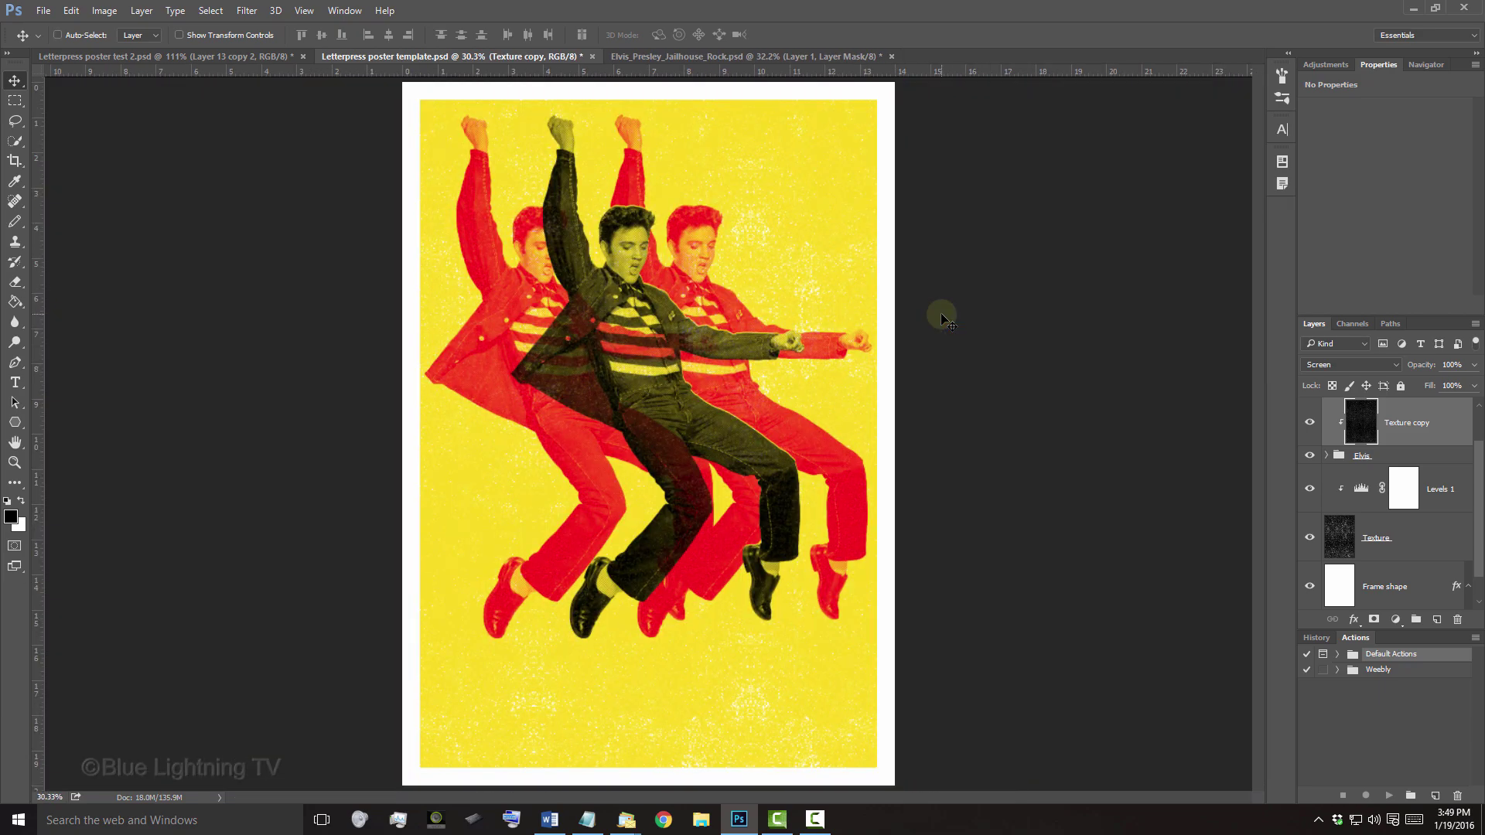